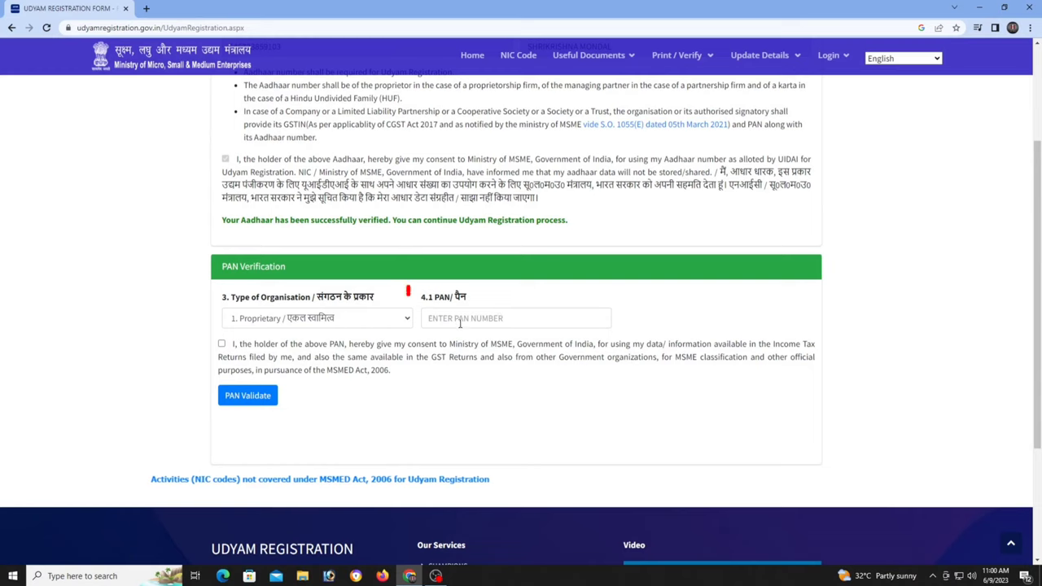
Enter the PAN number, give consent, and validate it to reach the ITR and GSTIN questions.
click(461, 320)
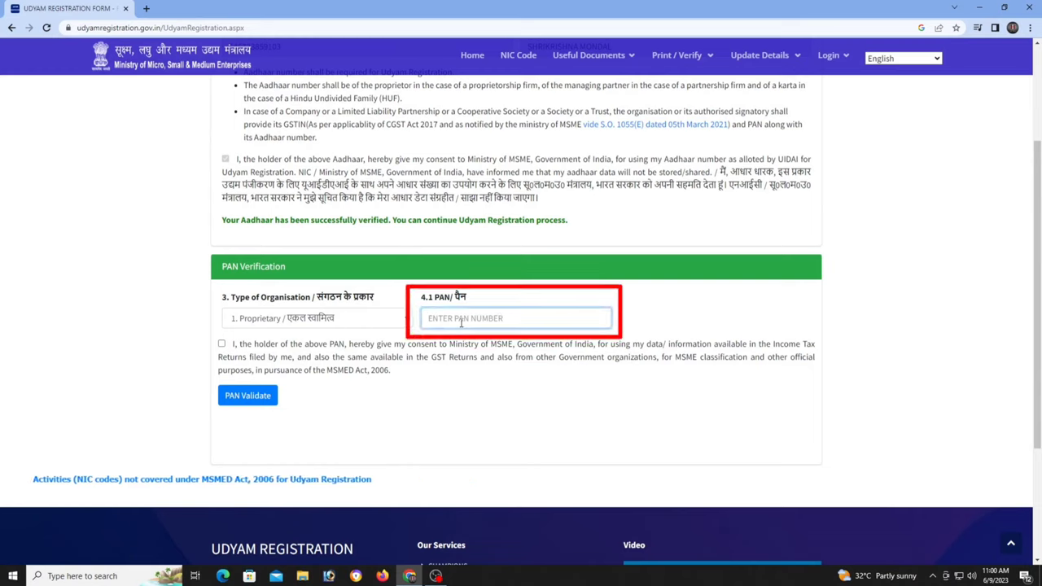
click(222, 344)
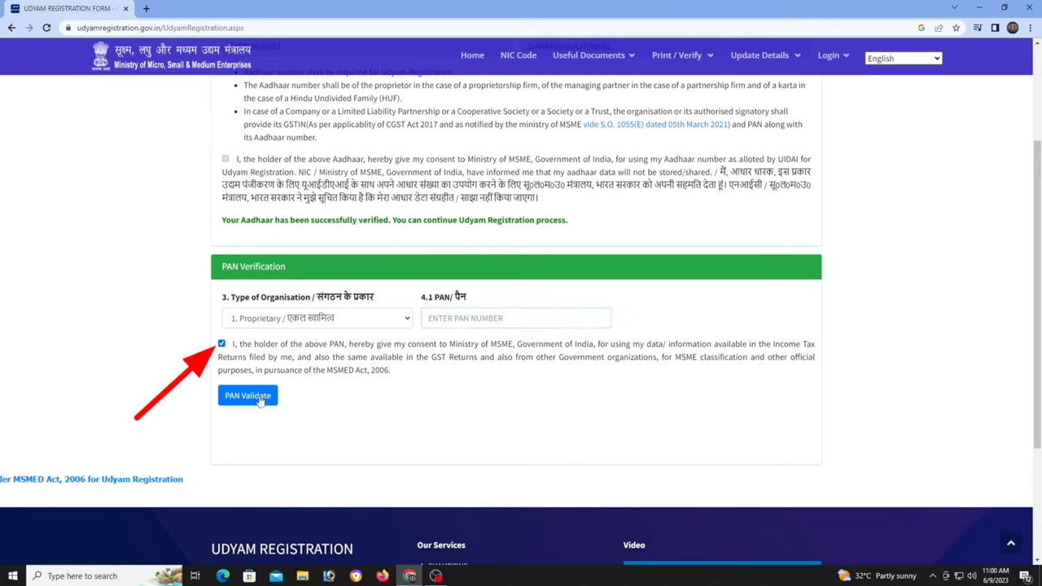
click(508, 317)
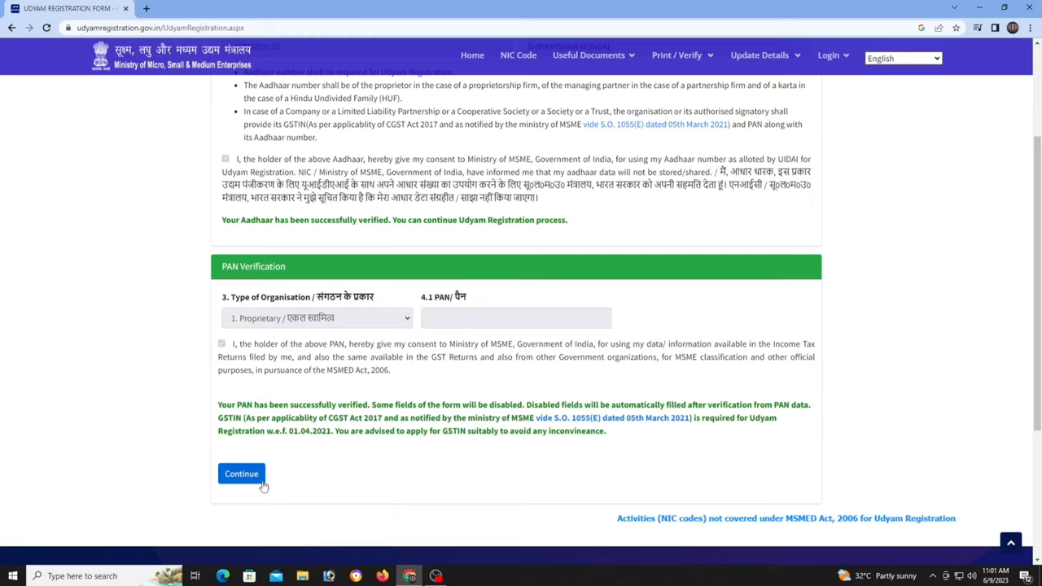
click(262, 475)
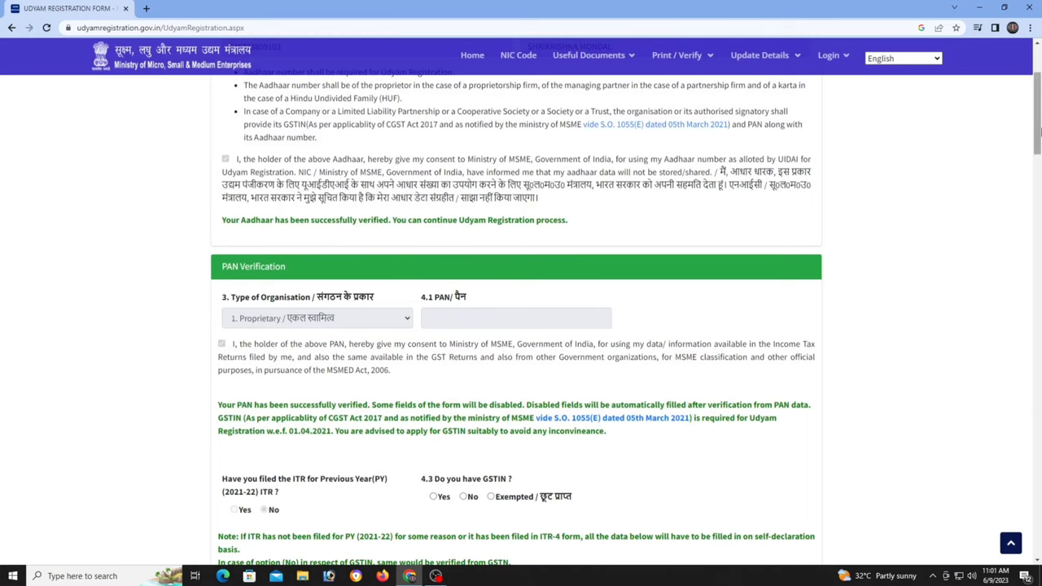
Fill in the entrepreneur's mobile number and e-mail address.
drag(1039, 130, 1015, 194)
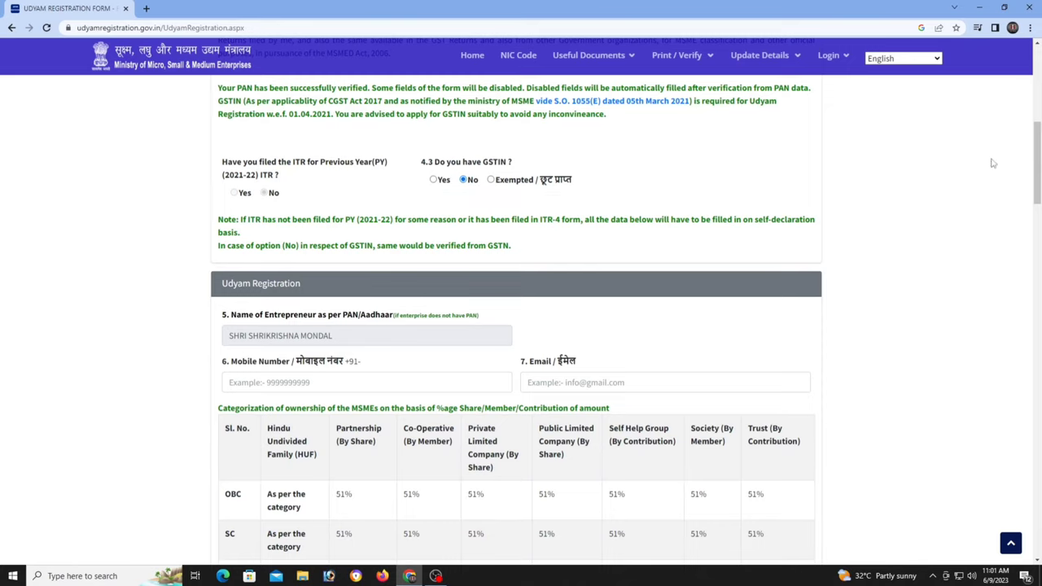
scroll(813, 220, down, 3)
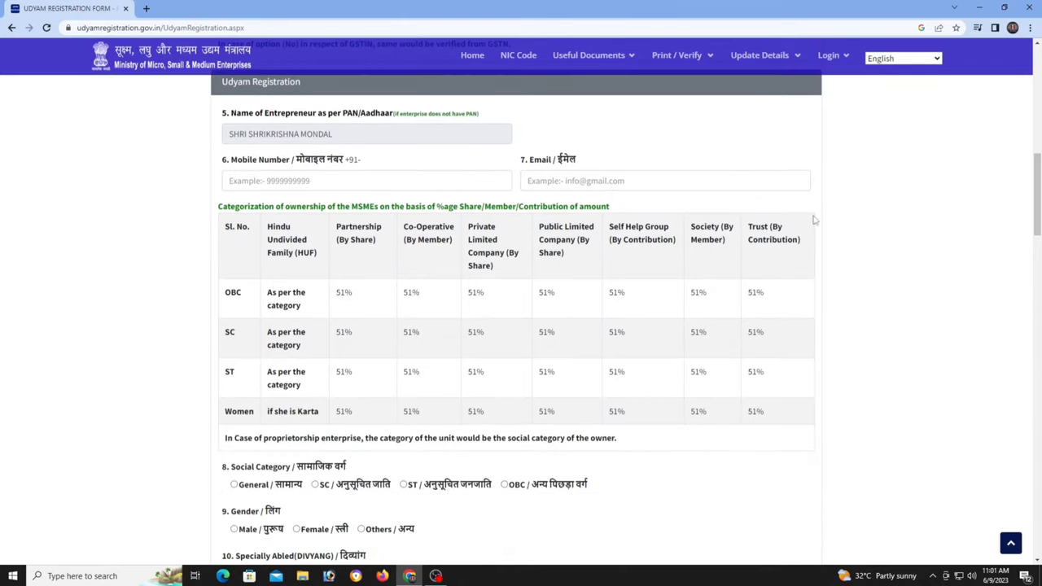
click(344, 180)
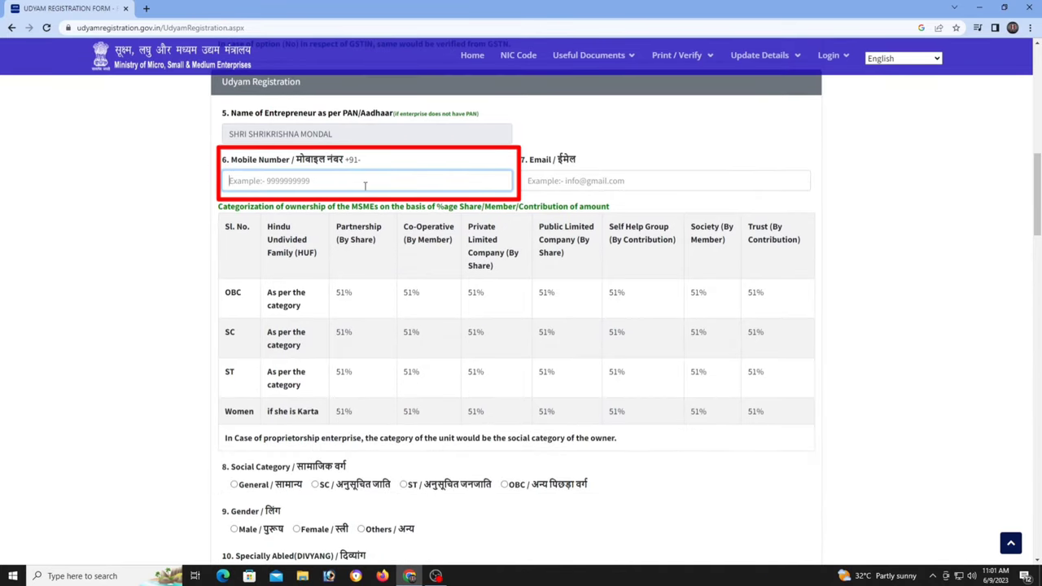
click(626, 179)
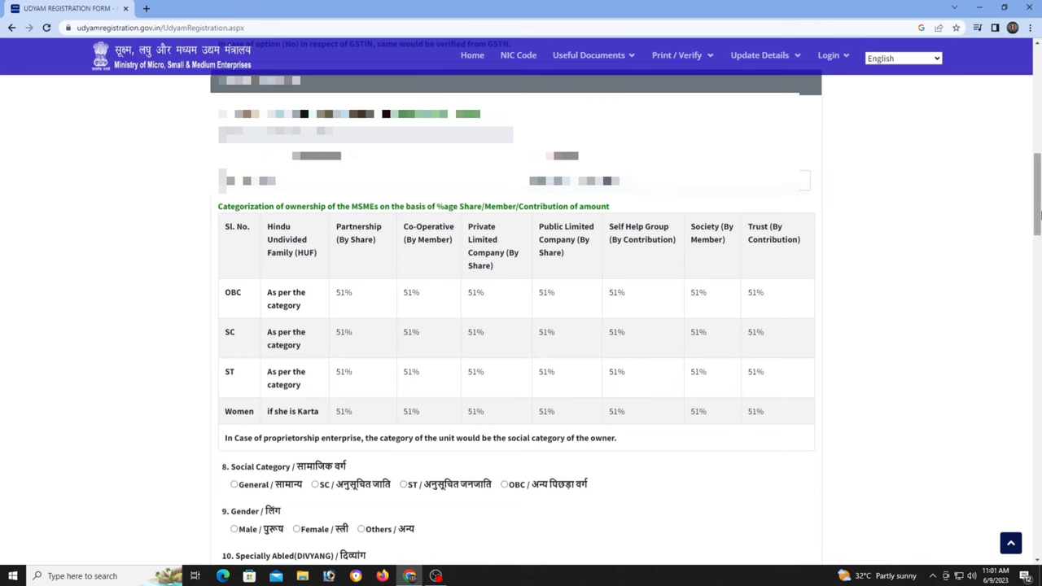
Set Social Category to General, Gender to Male and Specially Abled to No.
drag(1037, 226, 1038, 278)
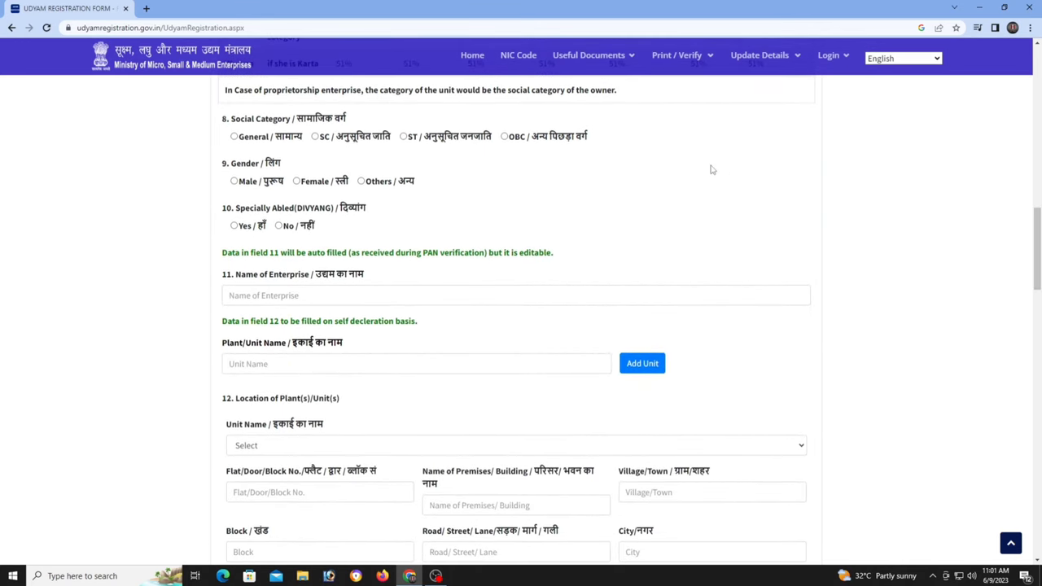
drag(1037, 277, 1038, 254)
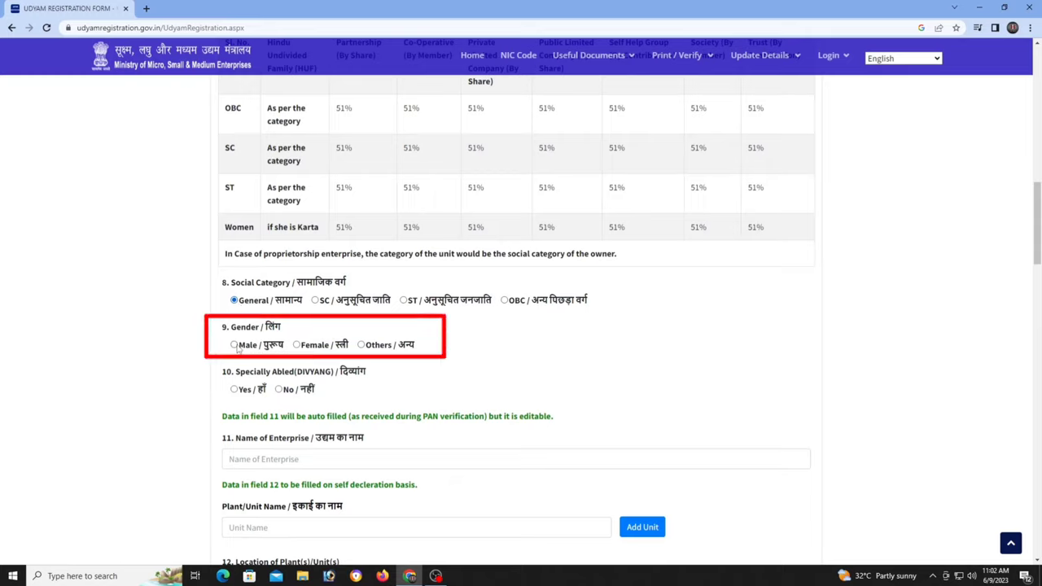
click(279, 389)
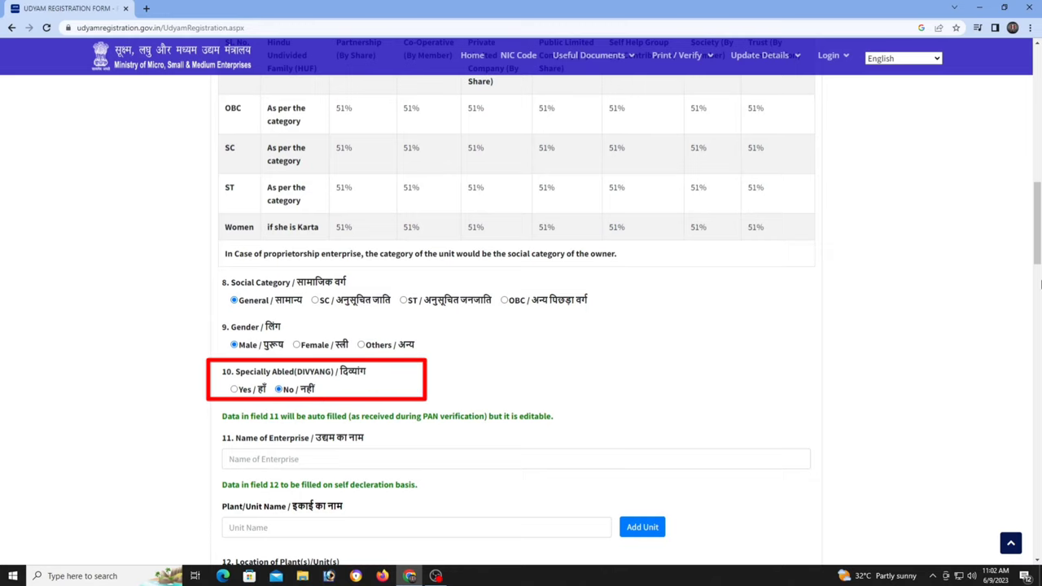
scroll(1039, 281, down, 3)
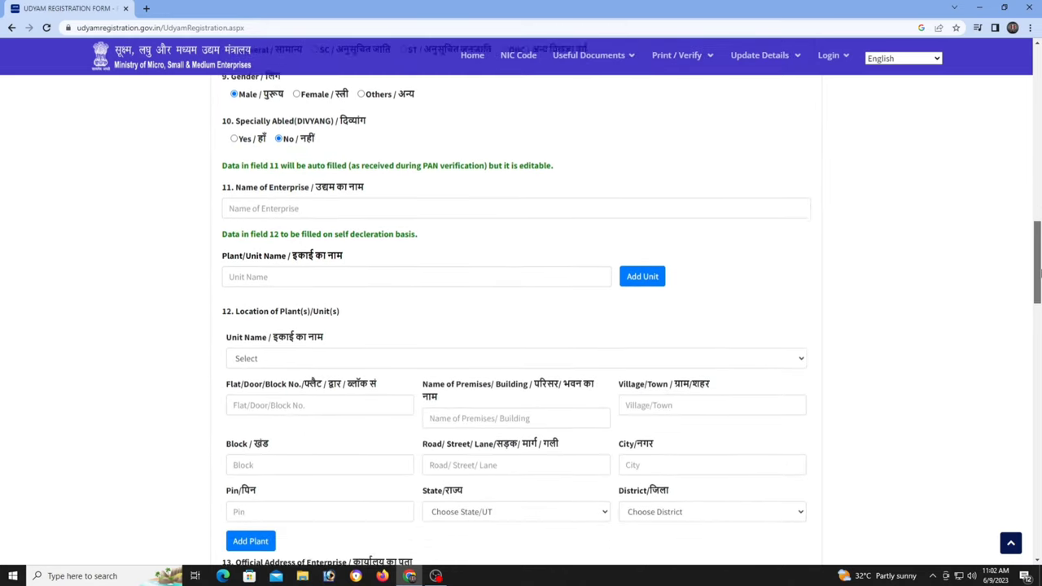
Enter MUKUTESWAR DIGITAL SEVA as the enterprise and unit name and add the unit.
scroll(1027, 284, down, 1)
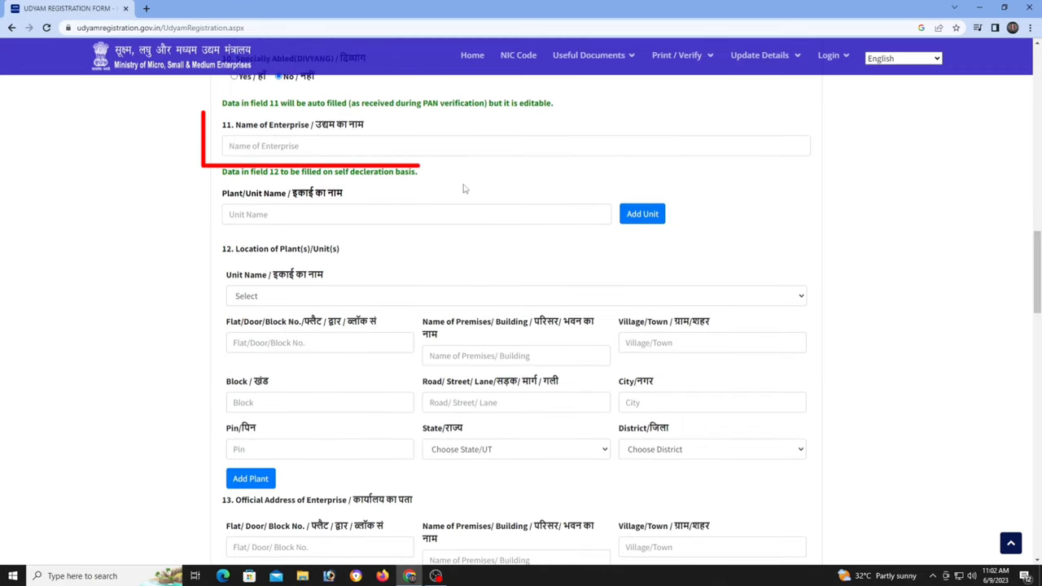
click(277, 147)
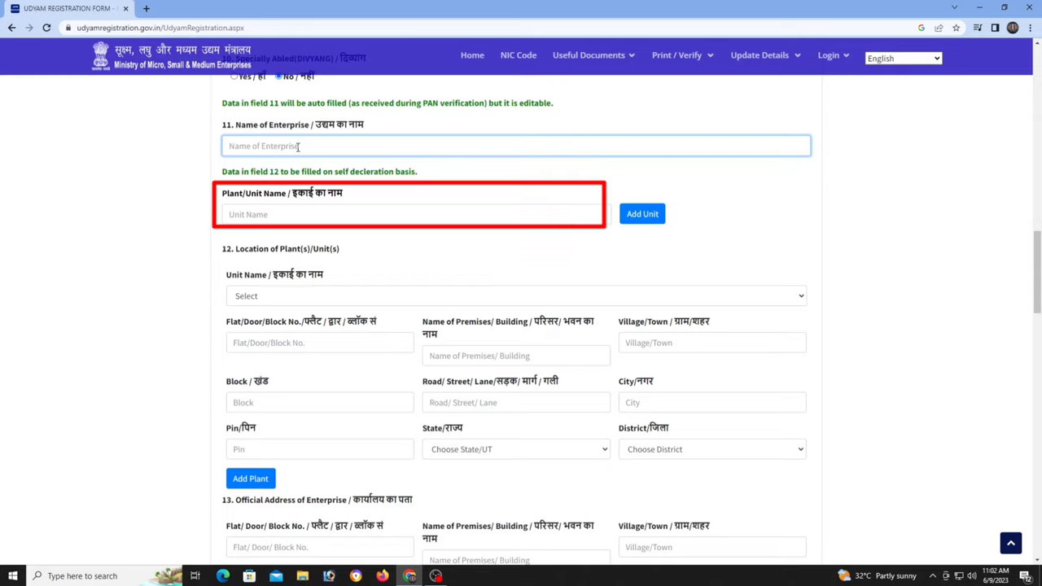
text(MUKUTESWAR DIGITAL SEVA)
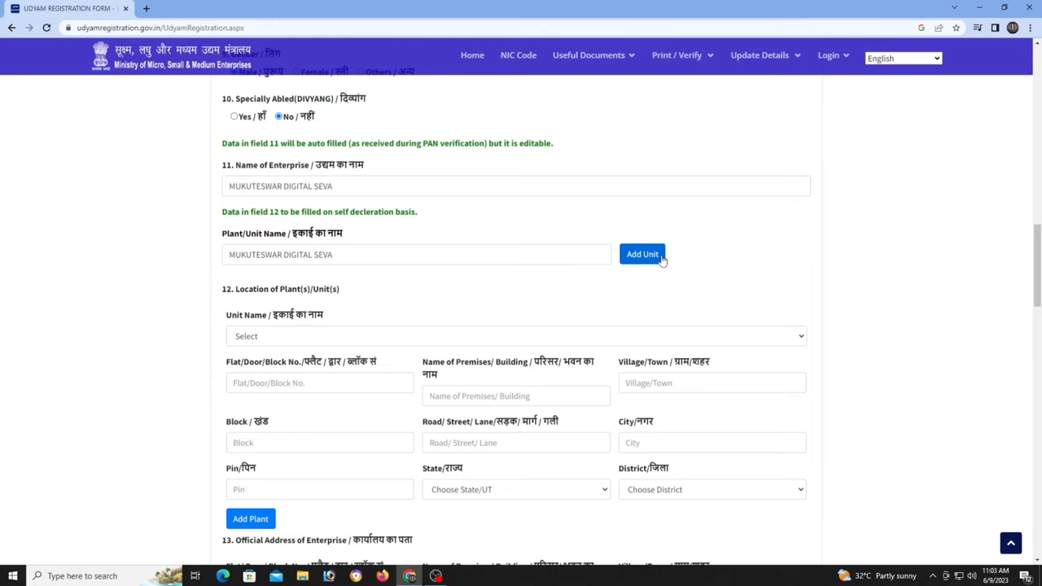
click(659, 255)
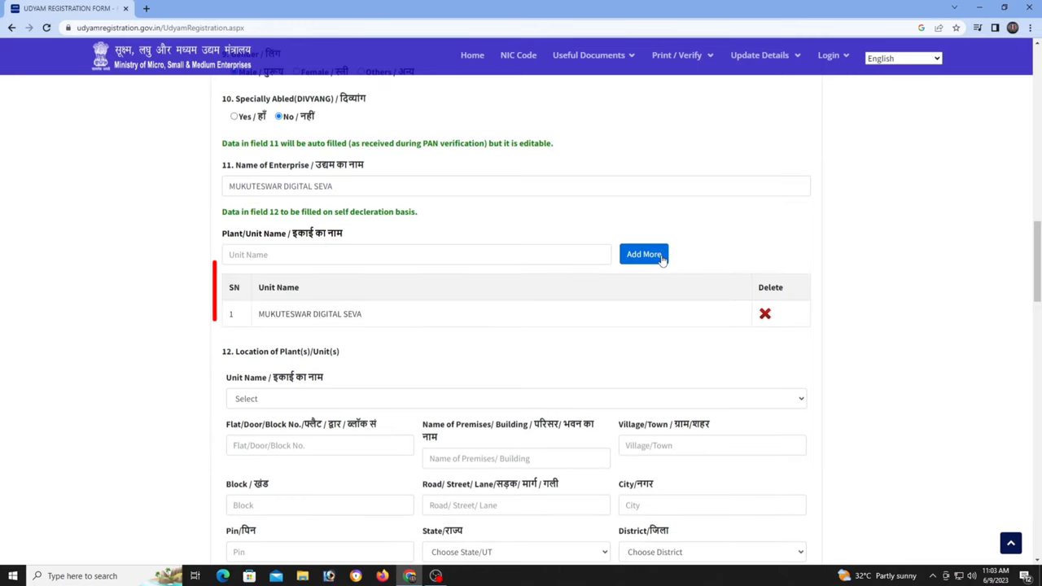
Select MUKUTESWAR DIGITAL SEVA as the Location of Plant unit name.
click(340, 404)
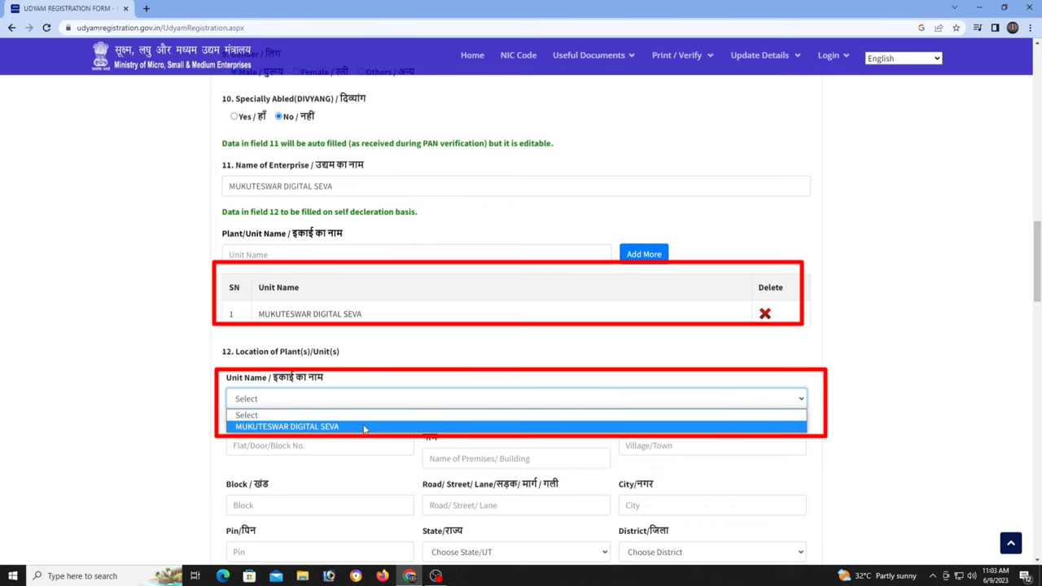
click(364, 427)
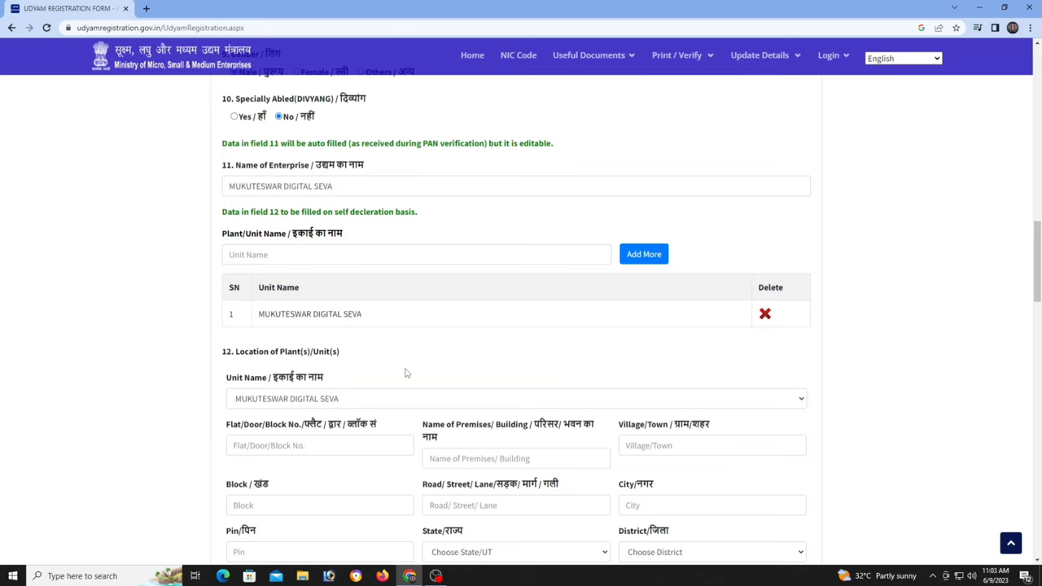
drag(1038, 261, 1038, 290)
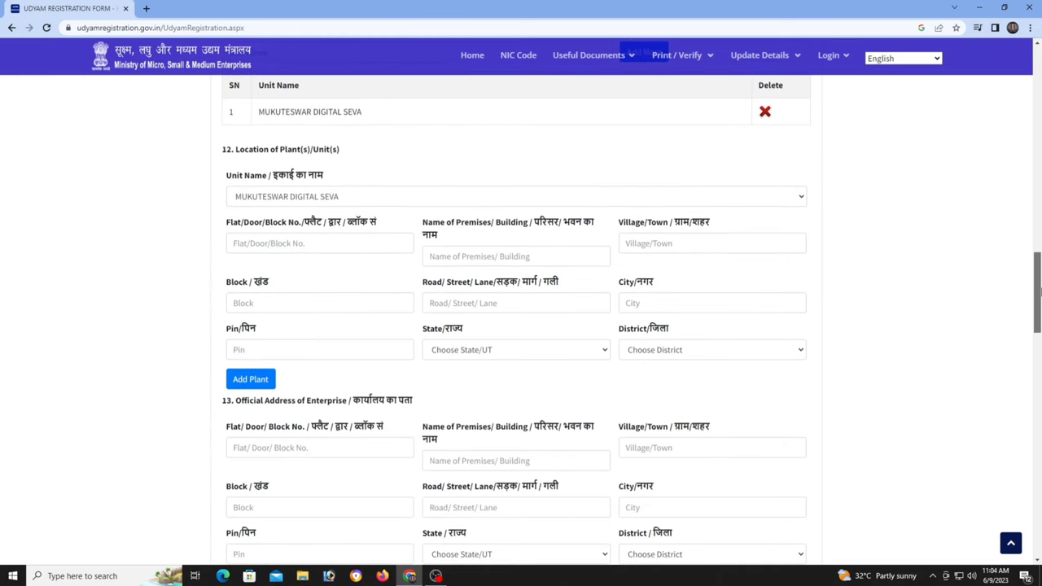
Enter the plant's flat, premises and village details and add the MUKUTESWAR DIGITAL SEVA plant row.
click(273, 242)
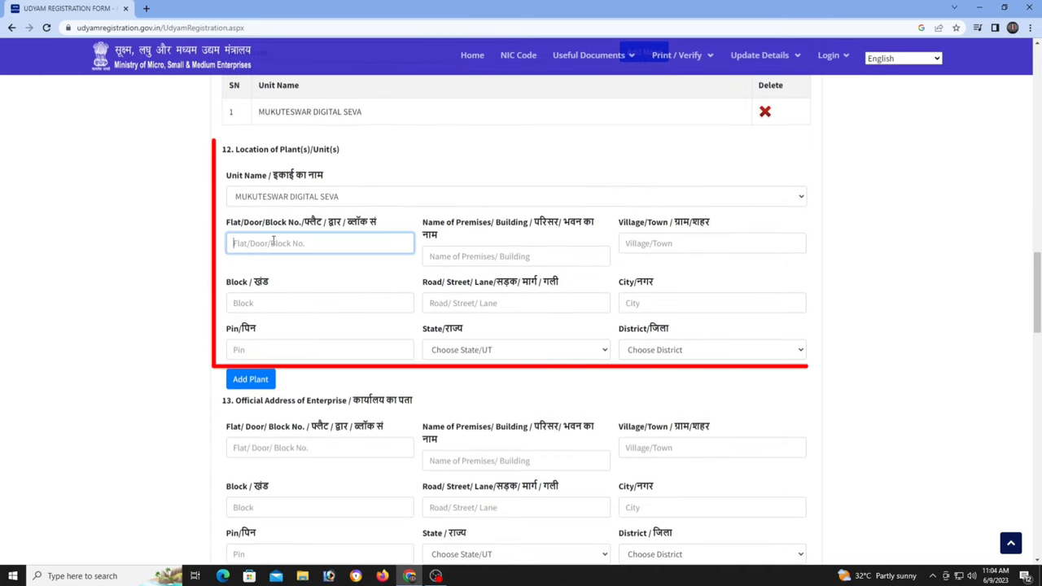
click(484, 259)
click(665, 247)
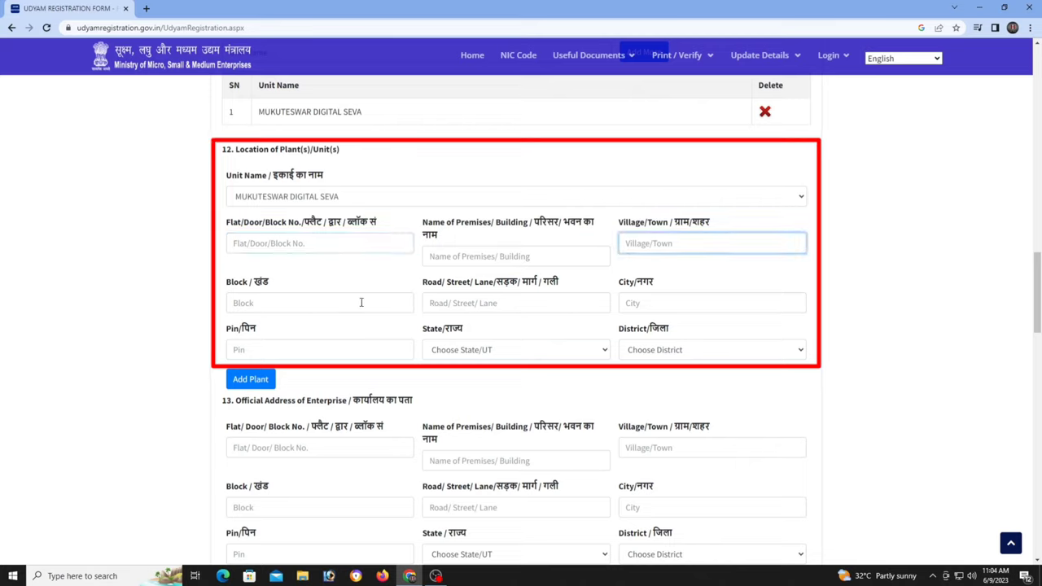
click(439, 394)
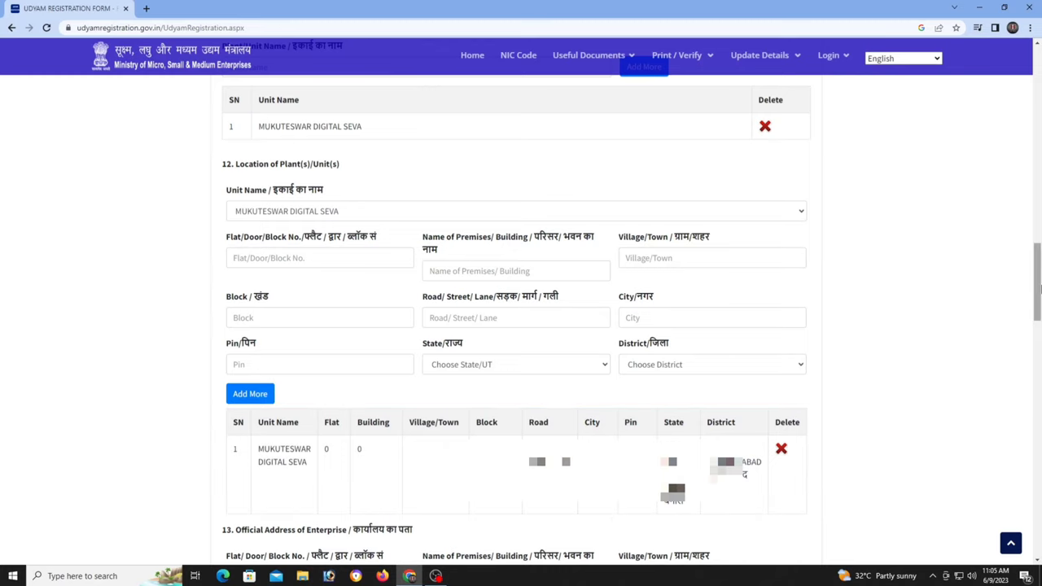
drag(1038, 286, 1034, 352)
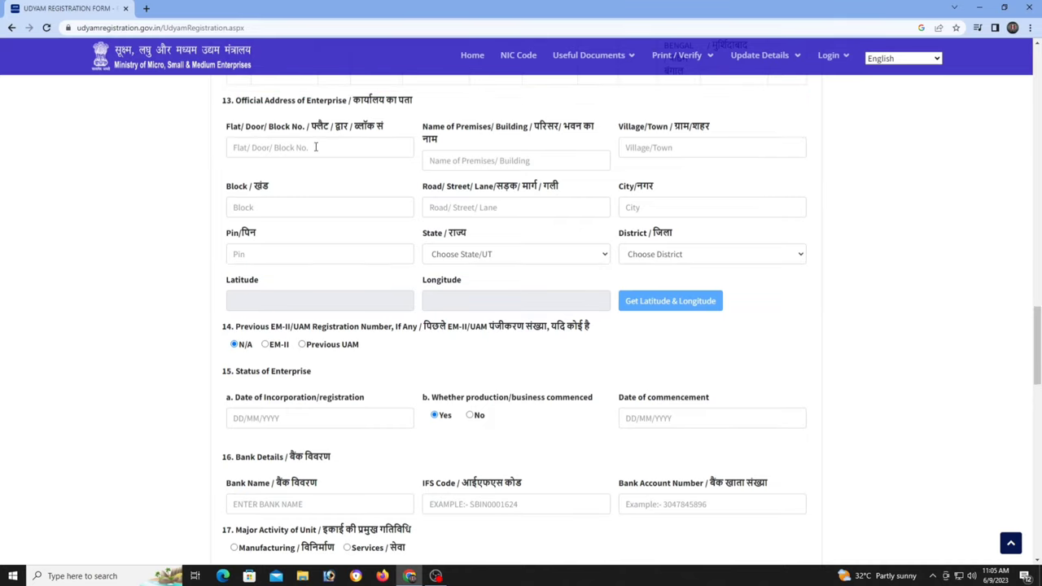
Fill in the enterprise's official address fields in section 13.
click(318, 147)
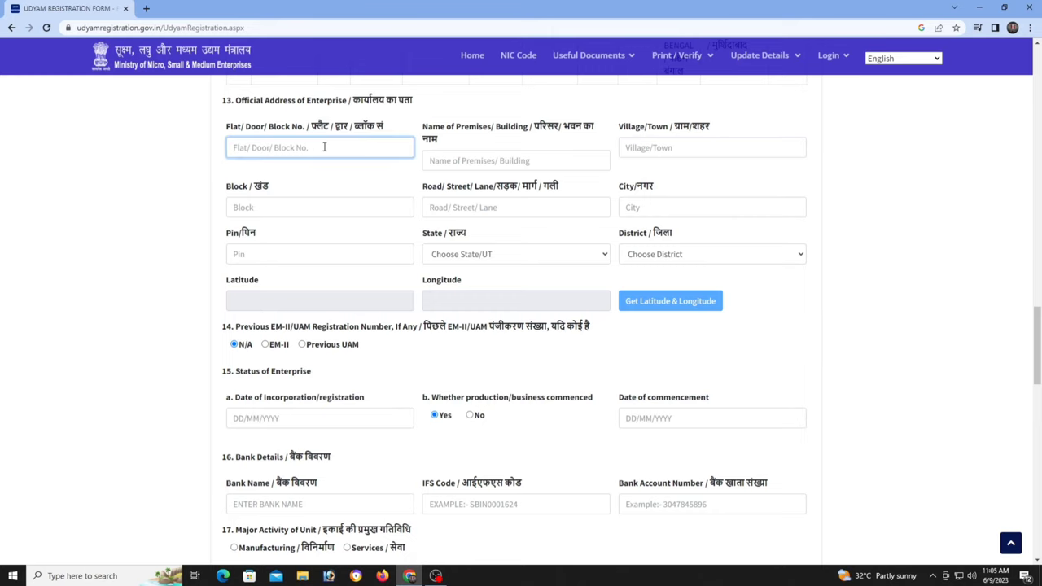
key(Tab)
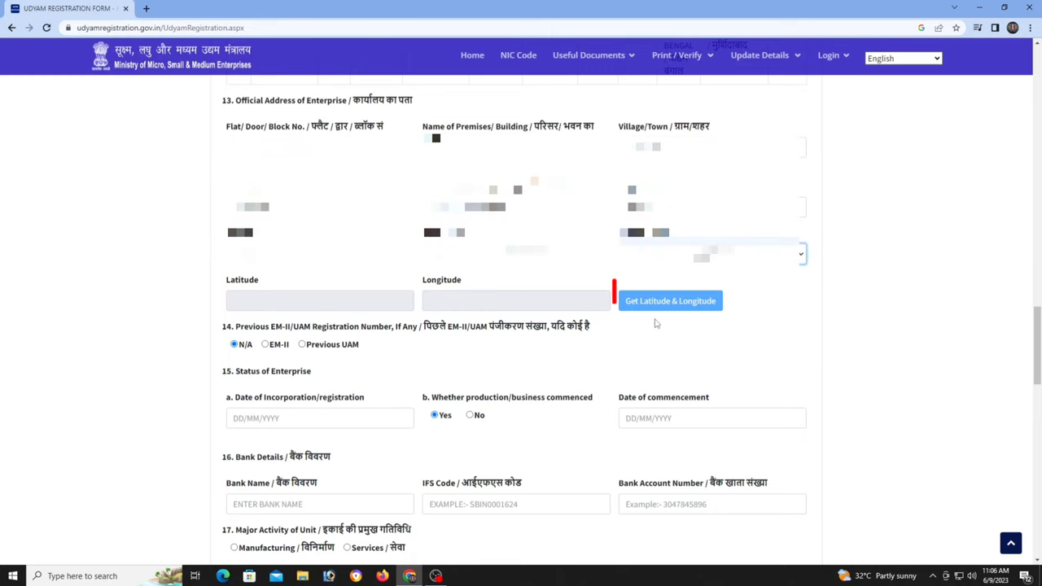
click(651, 303)
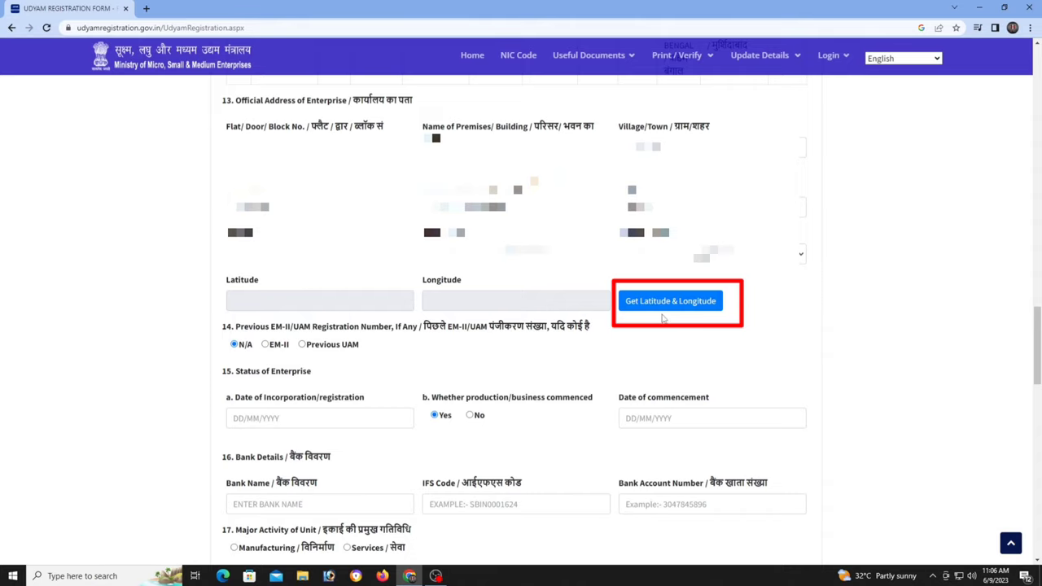
Geo-tag the enterprise on the map near Bhagalpur and Sahibganj, then confirm the location.
click(661, 310)
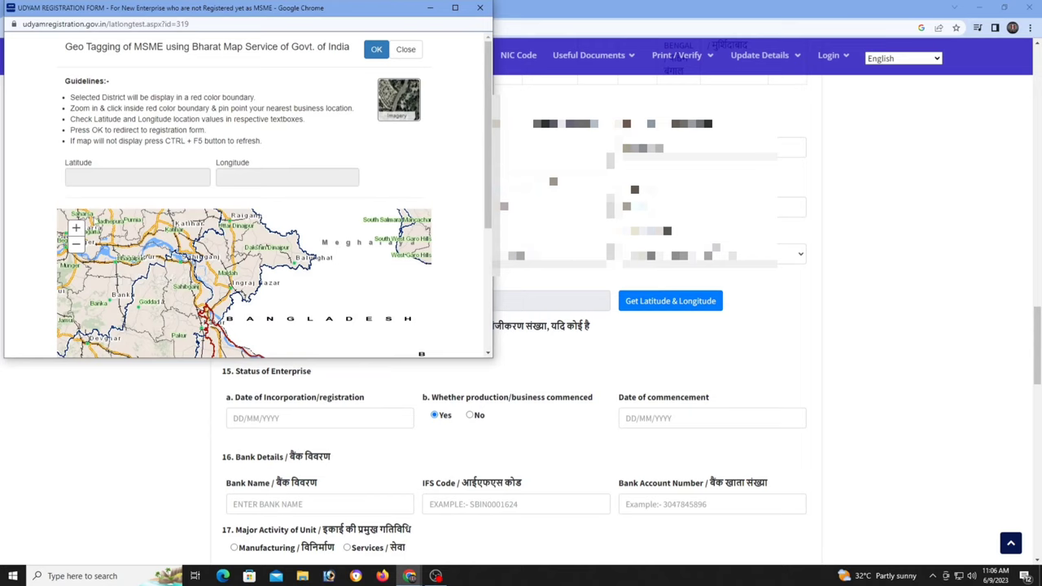
click(76, 228)
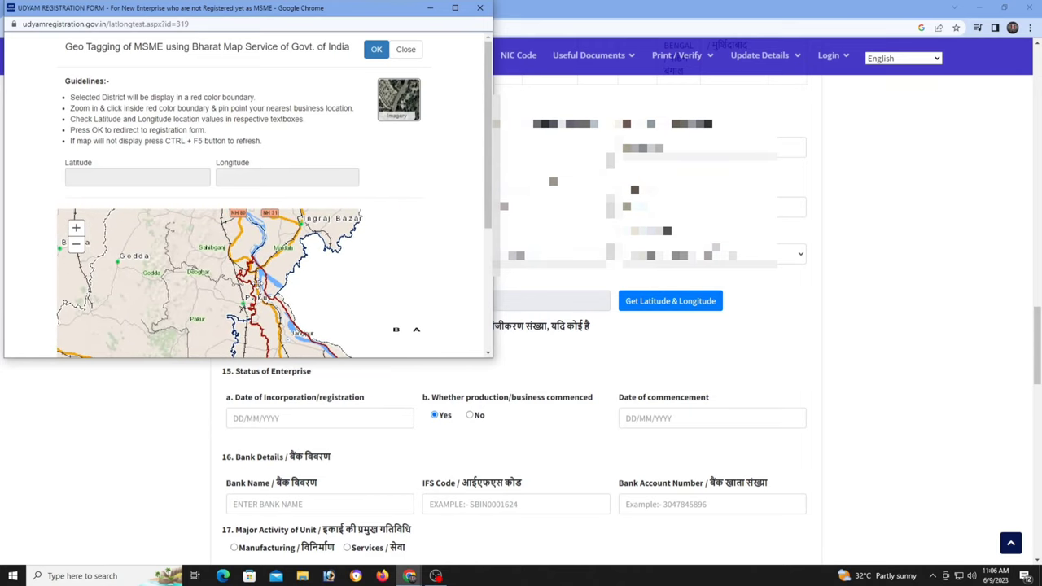
drag(162, 222, 174, 287)
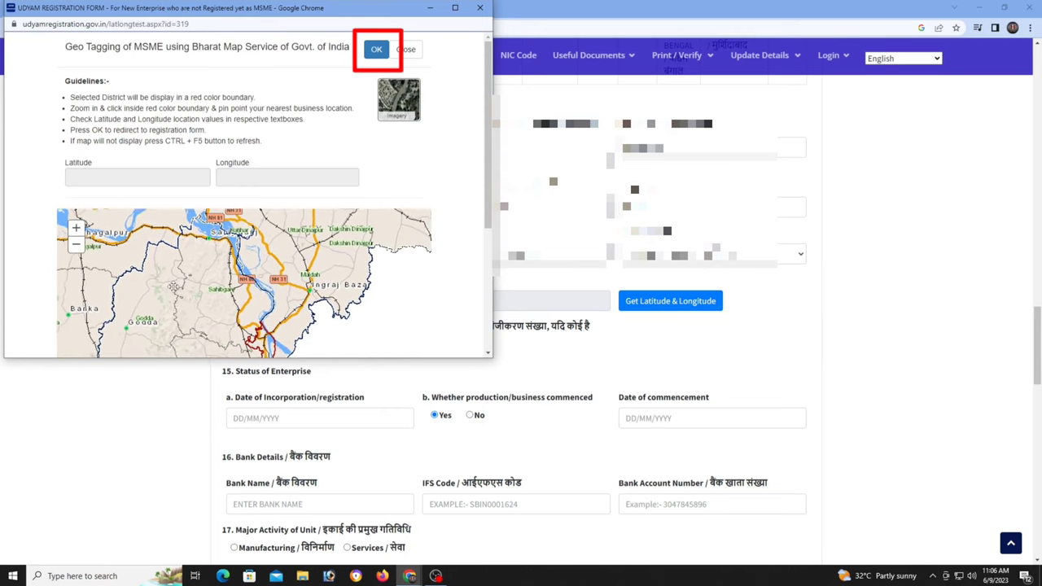
click(376, 48)
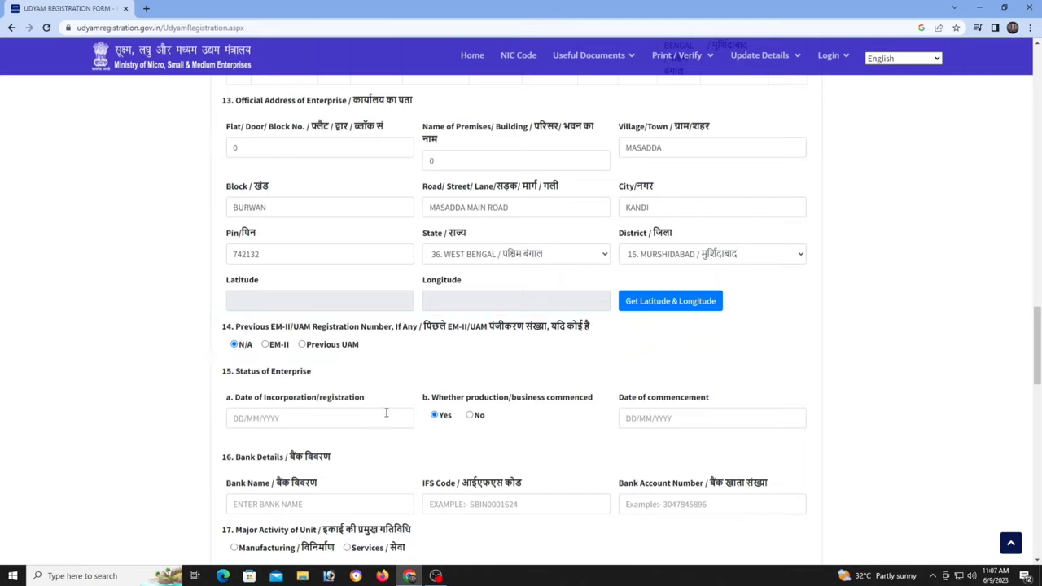
Set incorporation and commencement dates to 16/02/2023 and the major activity to Services.
drag(1032, 348, 1038, 385)
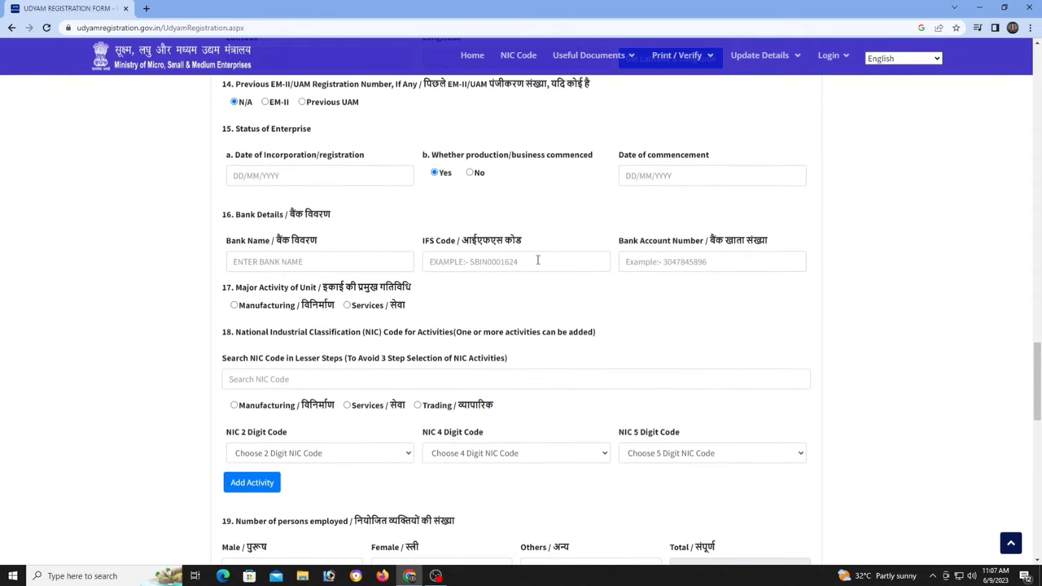
click(296, 172)
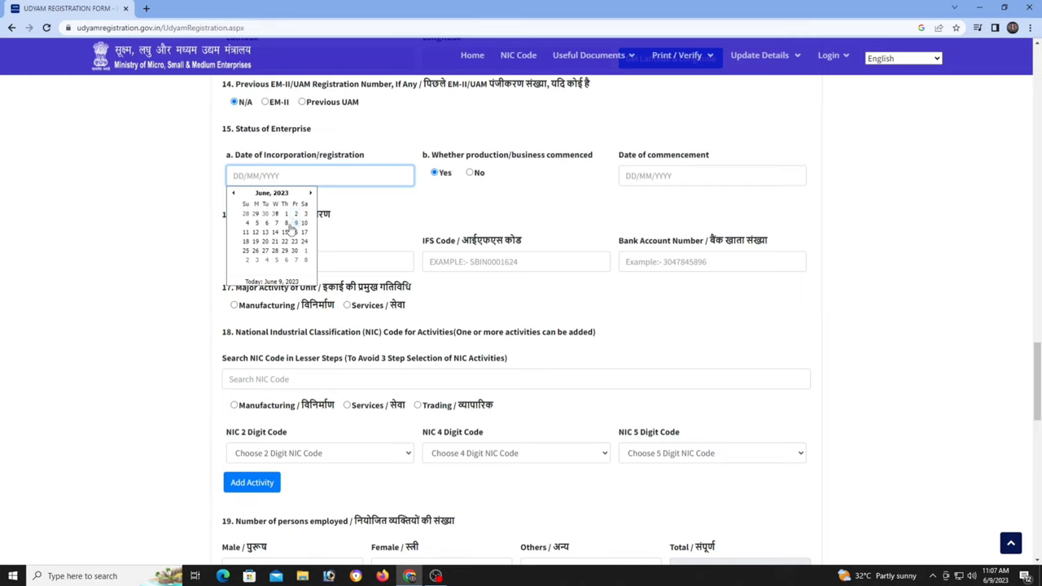
click(295, 233)
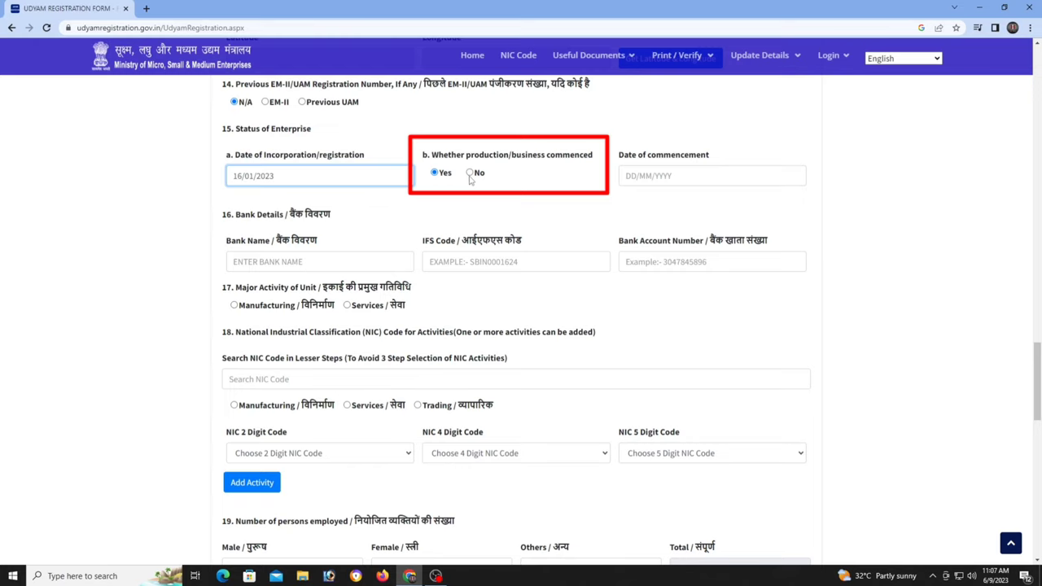
click(651, 176)
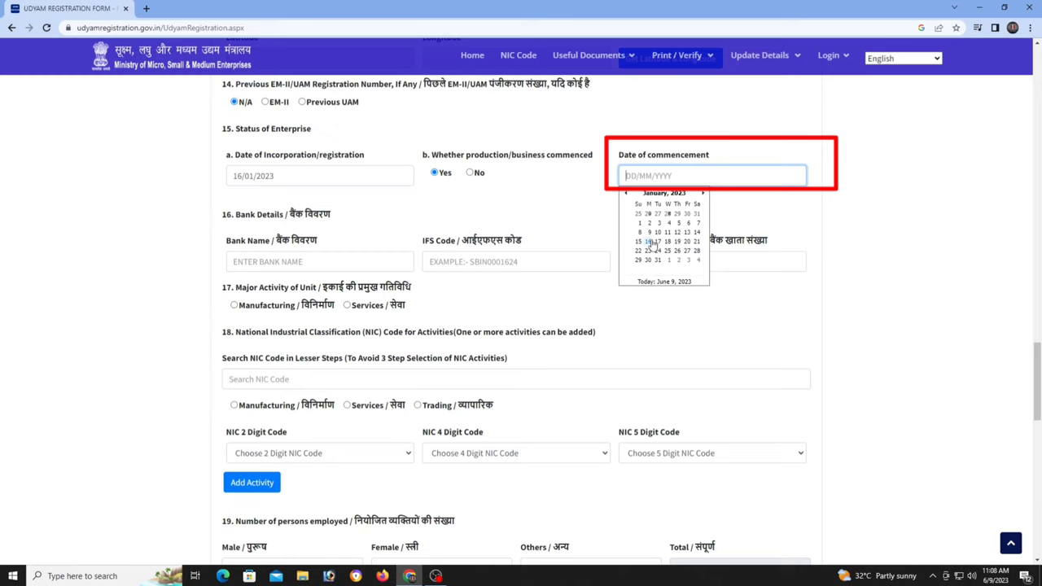
click(647, 242)
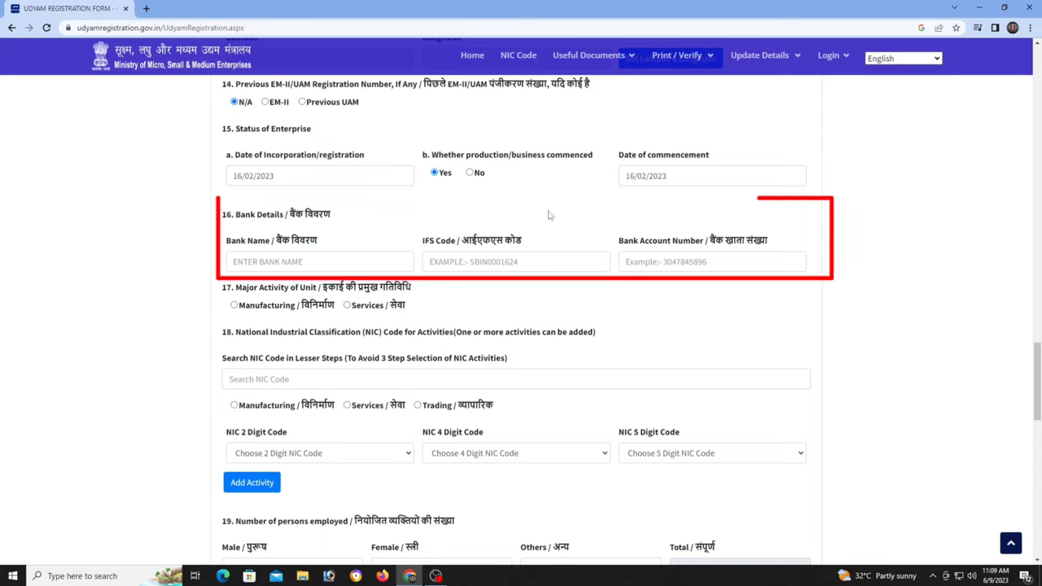
click(328, 265)
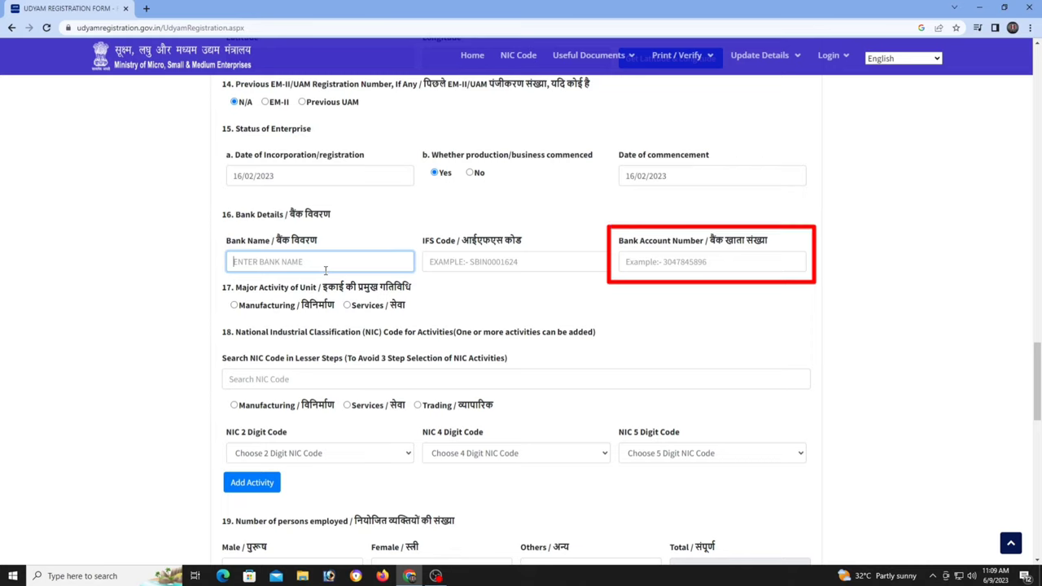
click(321, 278)
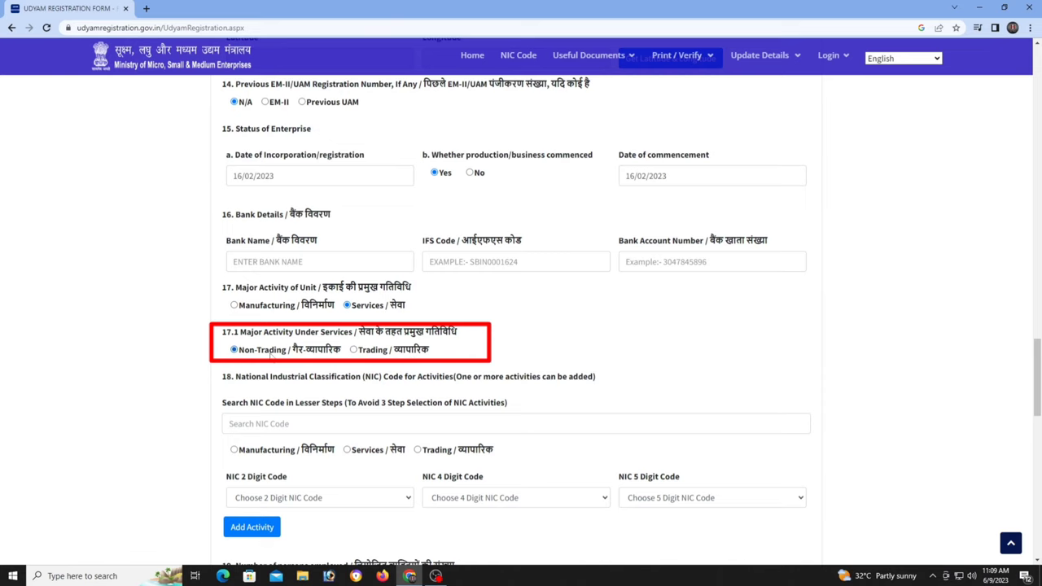
Search the NIC codes for 'SYBER CAF' and pick the 63992 cyber café suggestion.
scroll(149, 196, down, 3)
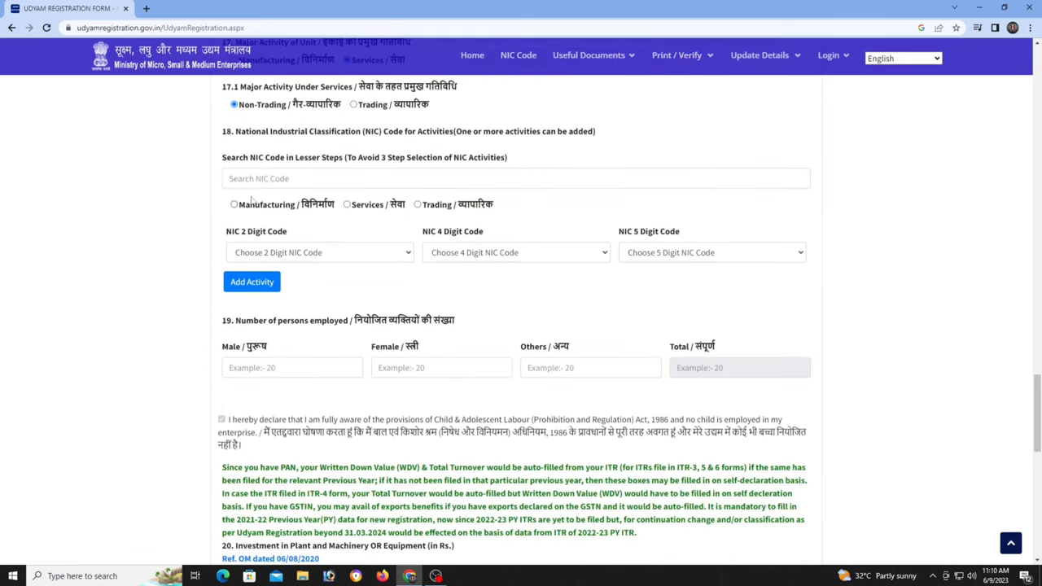
click(322, 182)
text(SYBER)
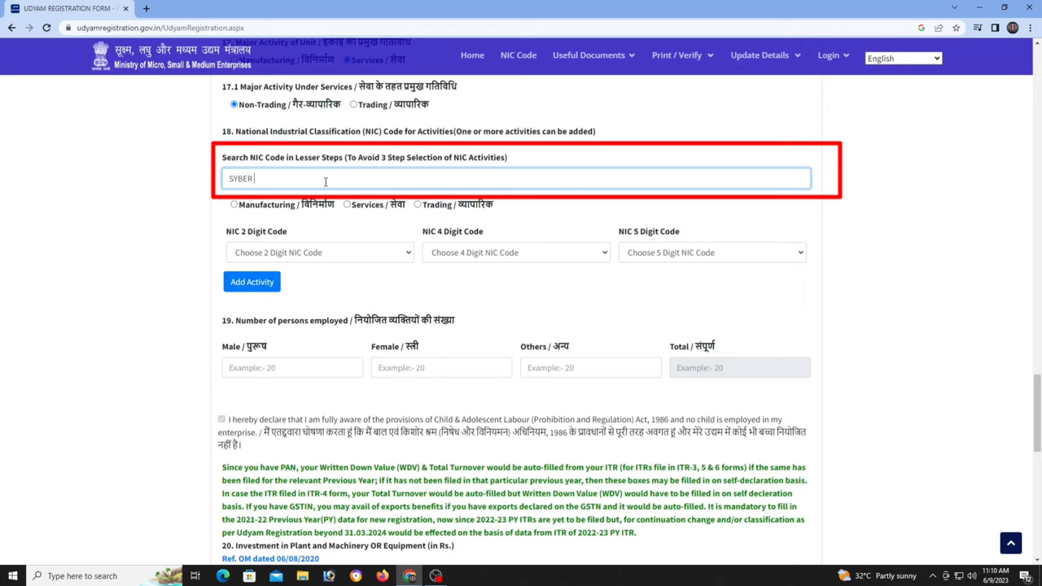
text( CAFE)
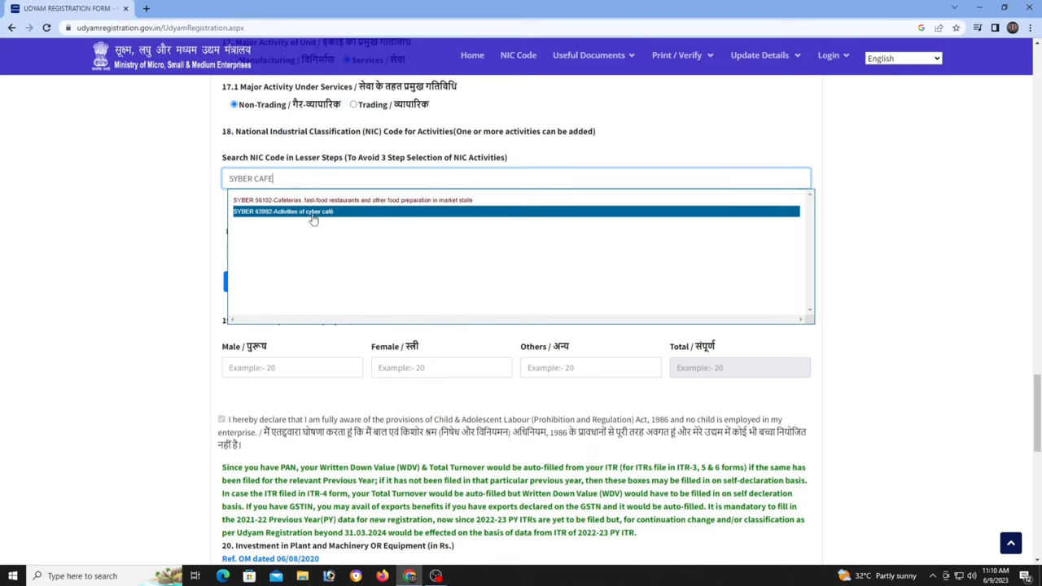
click(312, 213)
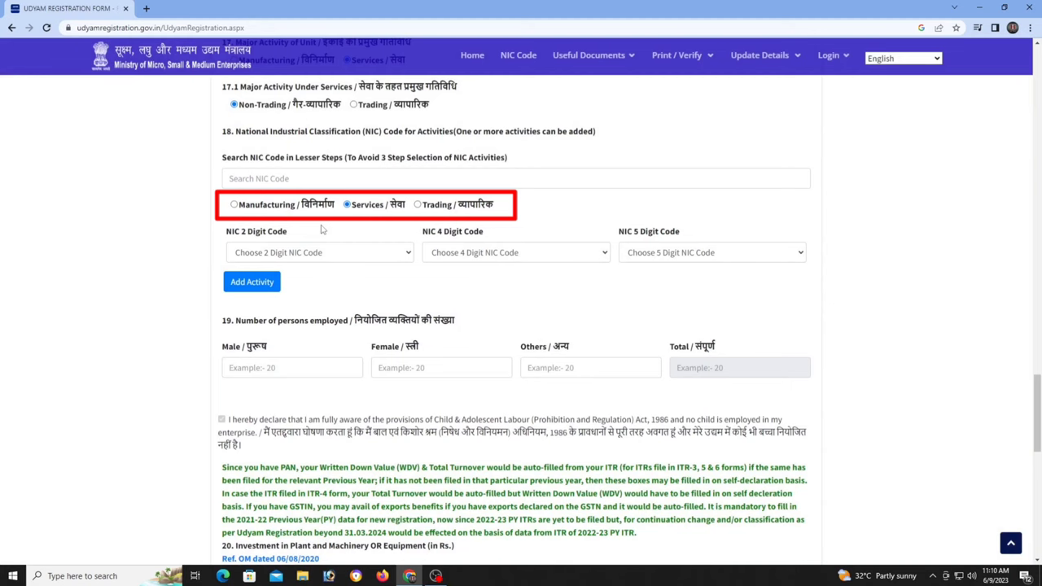
Add the Services activity NIC 63 Information service > 6312 Web portals > 63122.
click(296, 253)
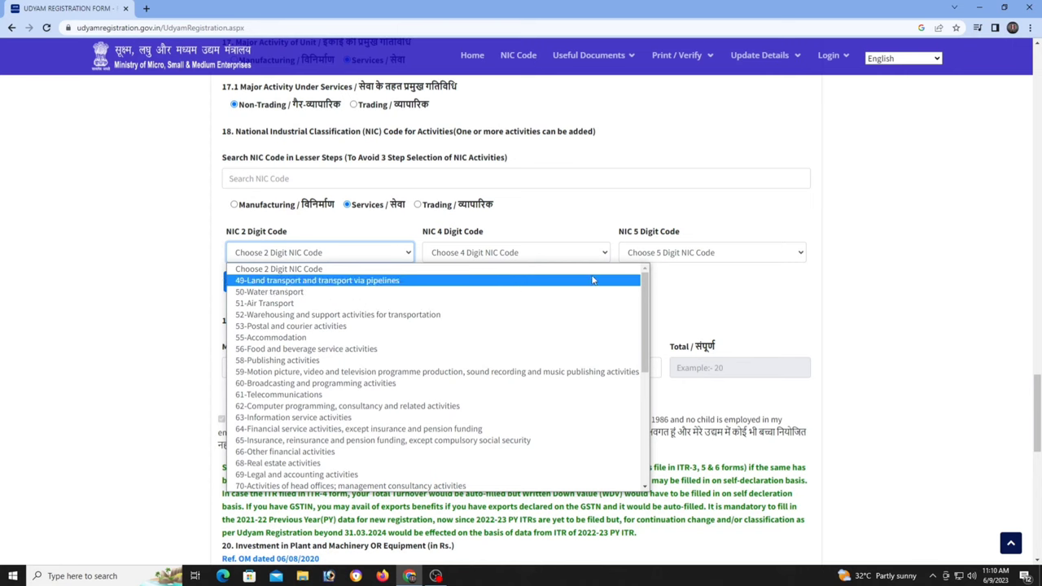
drag(649, 307, 641, 437)
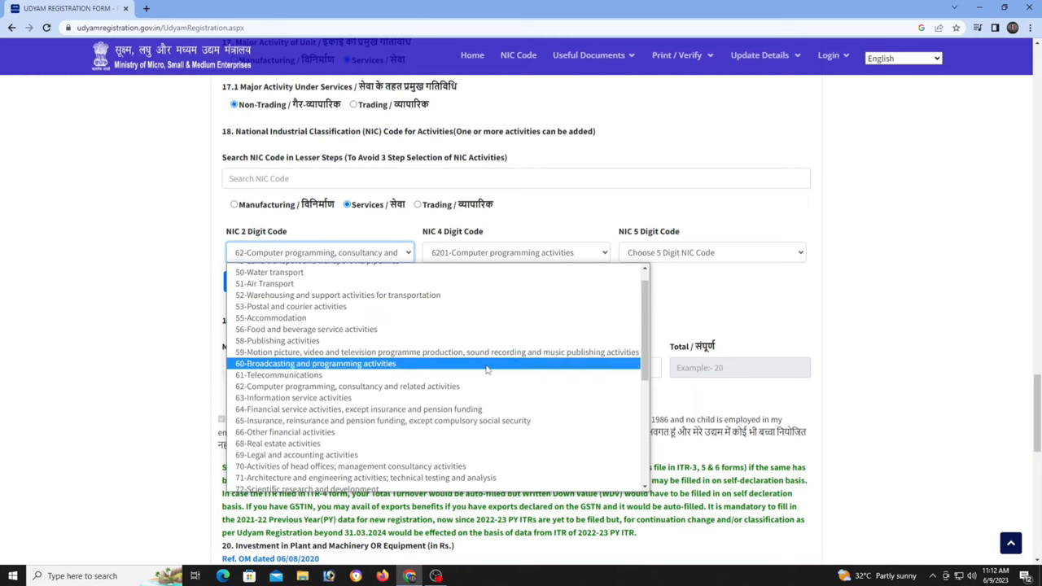
click(405, 389)
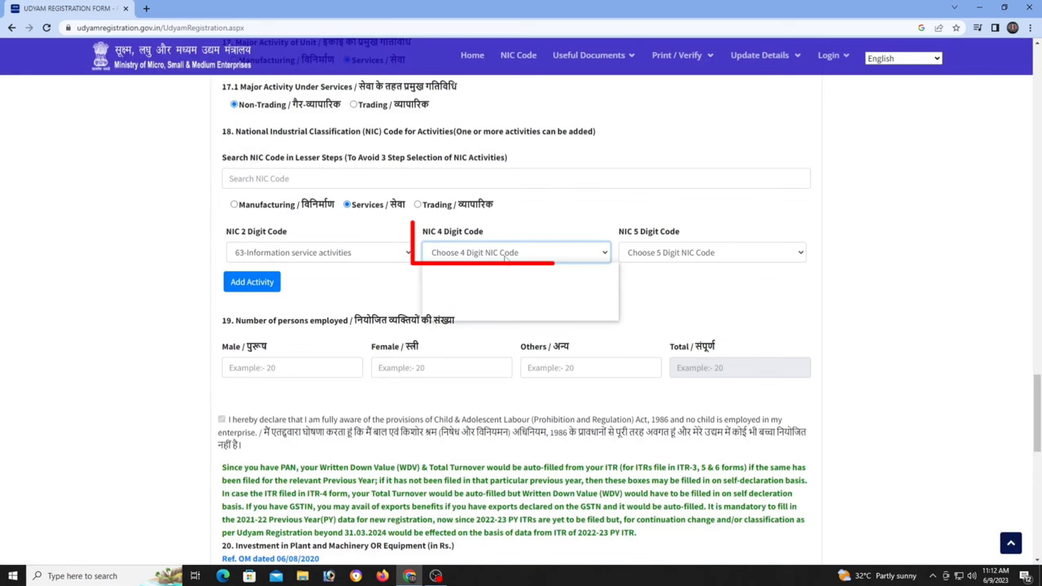
click(505, 253)
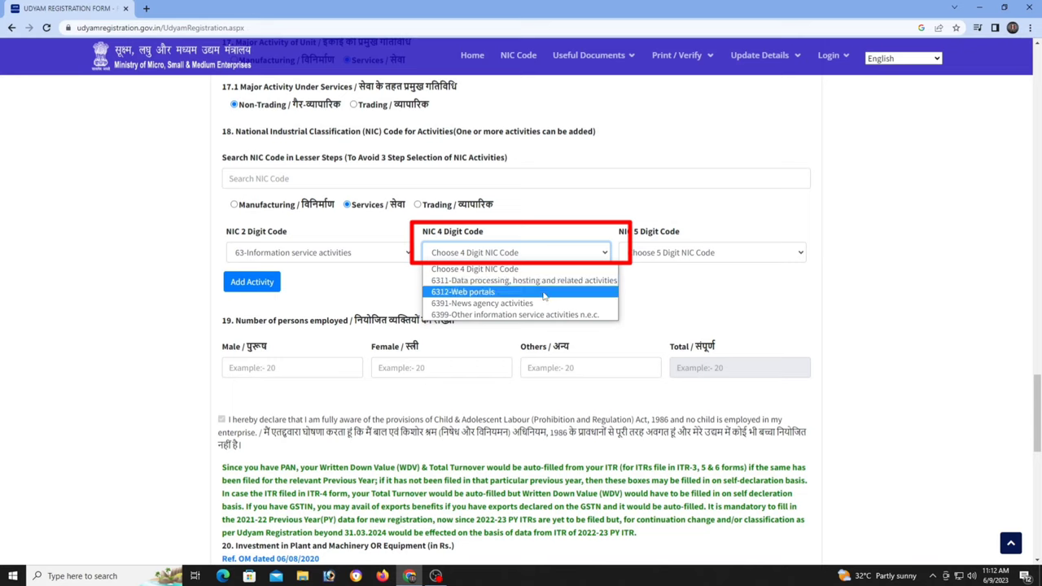
click(544, 291)
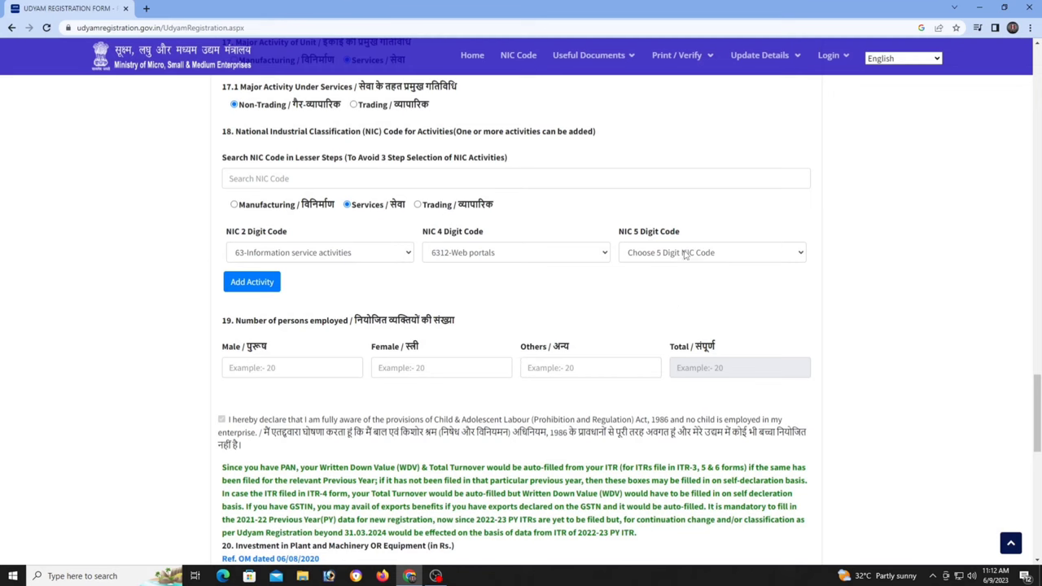
click(682, 252)
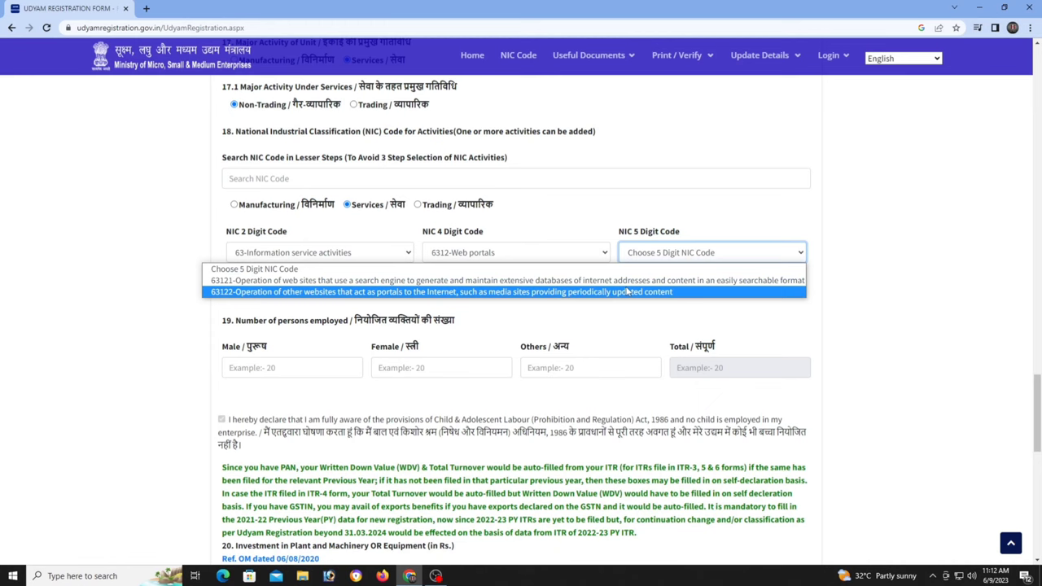
click(626, 292)
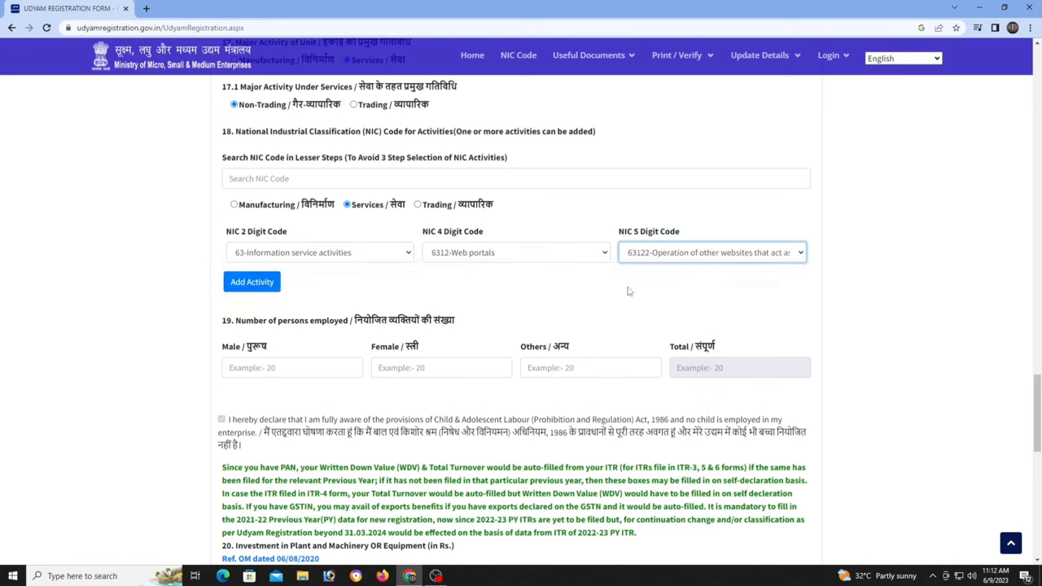
click(261, 286)
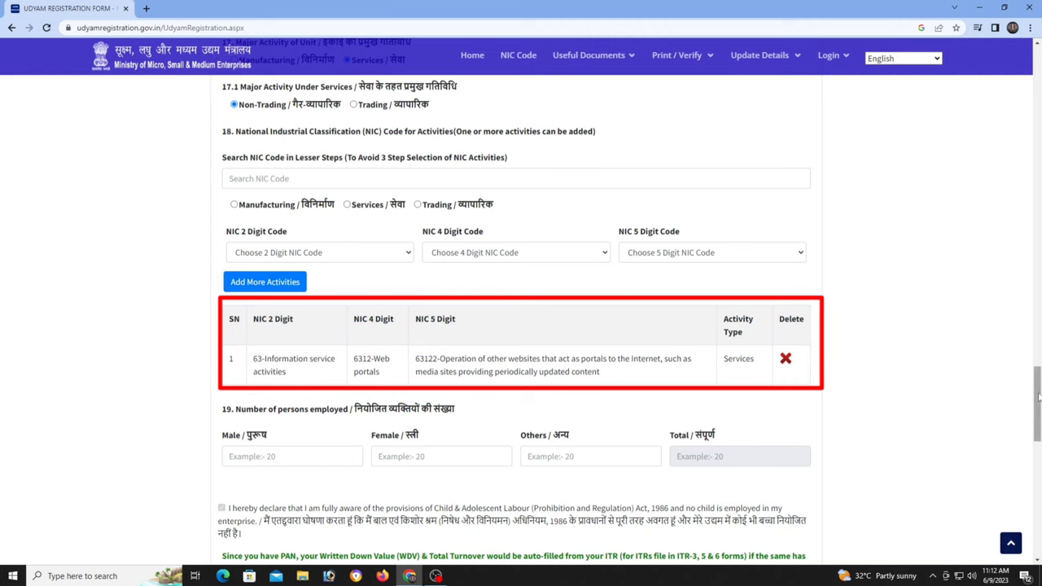
drag(1039, 400, 1039, 415)
Enter 1 male employee, a plant WDV of 200000 and the pollution control exclusion amount.
scroll(483, 377, down, 1)
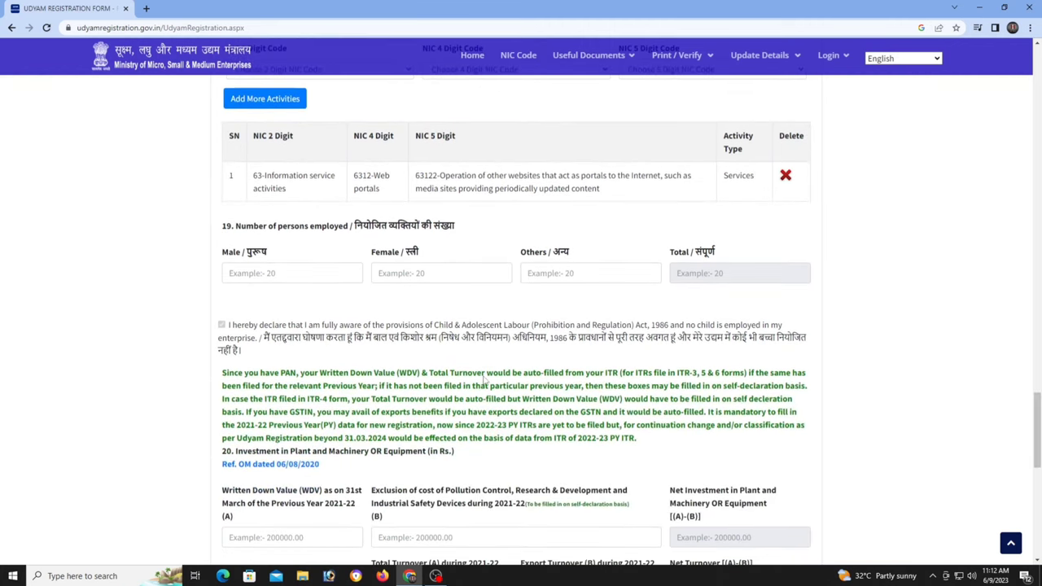
click(251, 275)
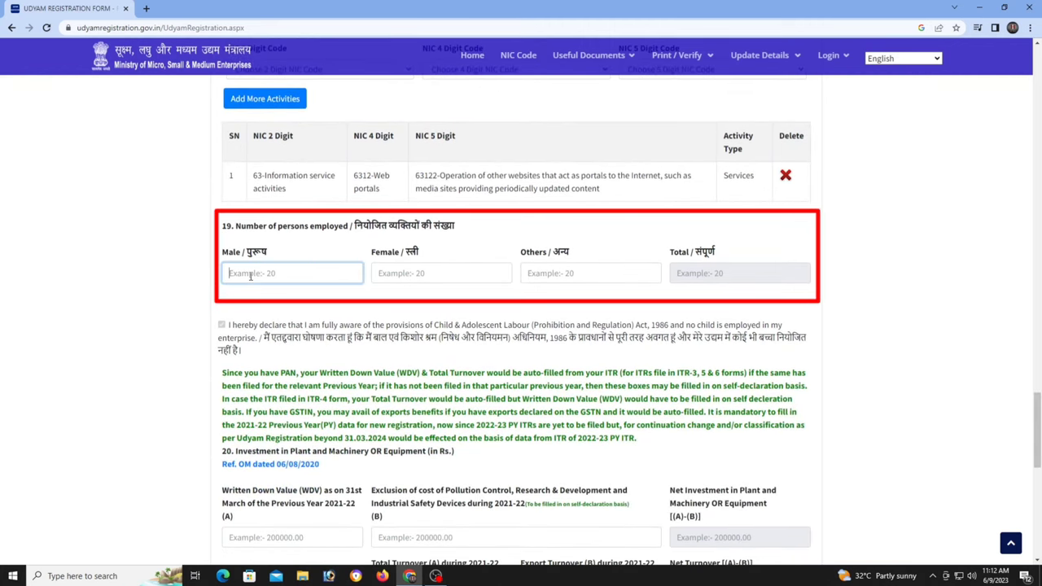
text(1)
click(366, 292)
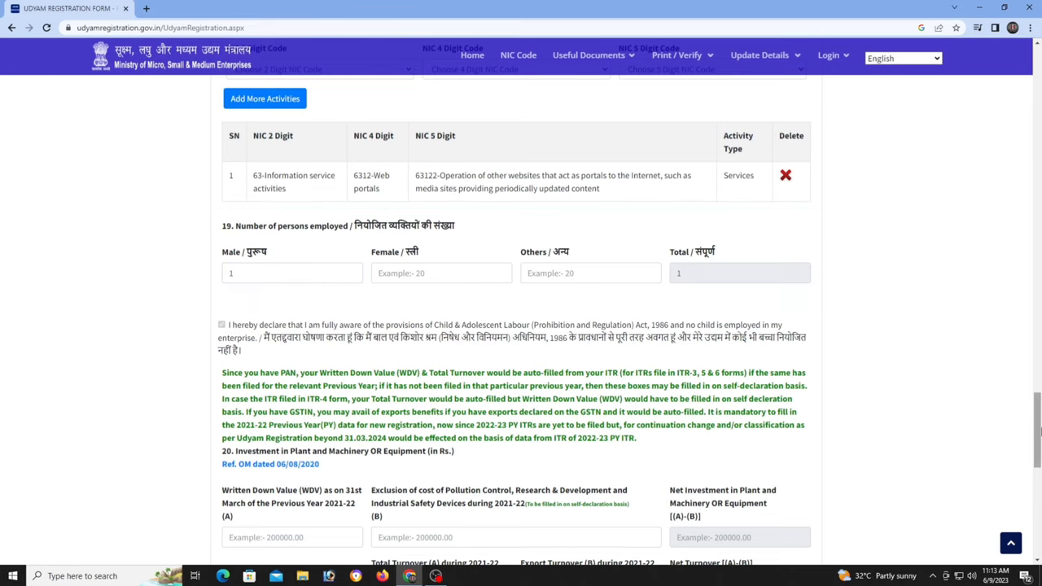
drag(1038, 438, 1038, 478)
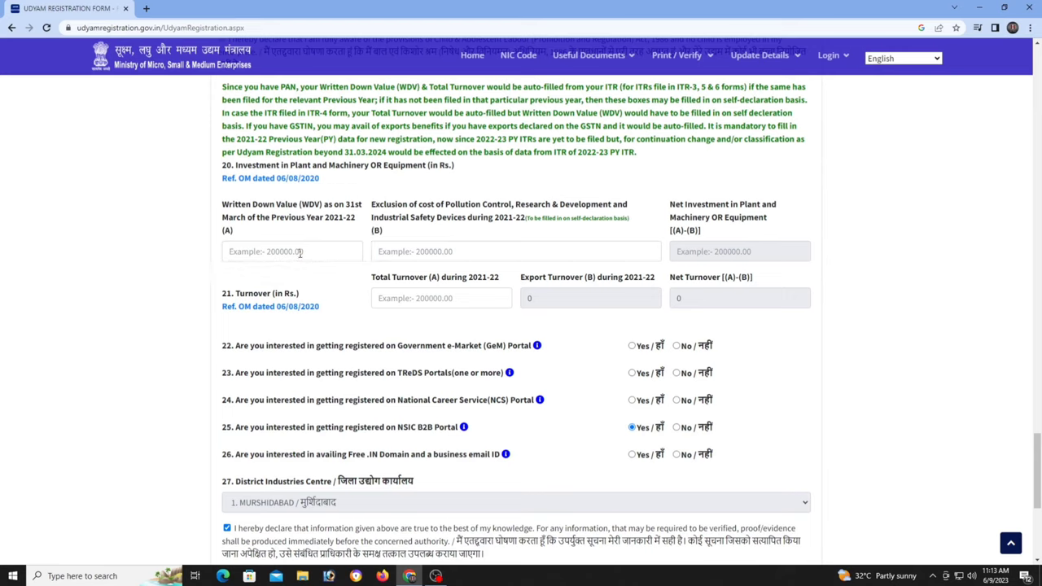
click(299, 253)
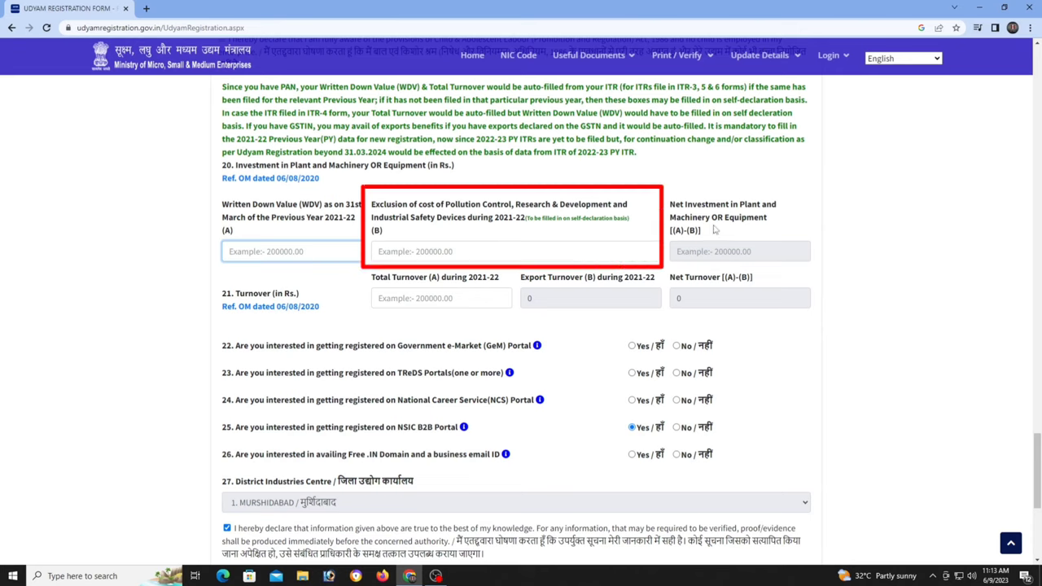
click(630, 189)
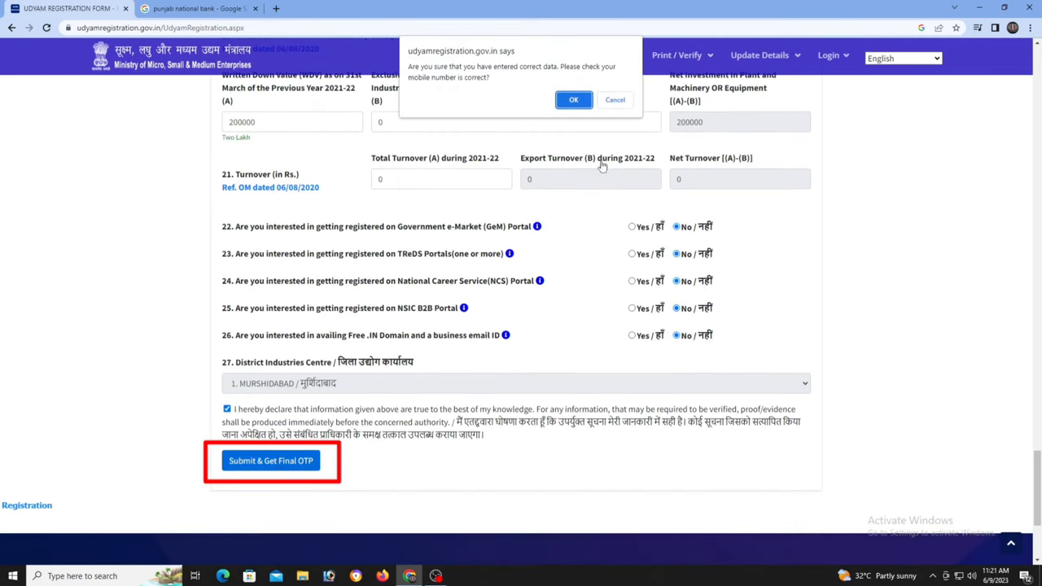
Confirm the data-check alert, enter the received OTP, and final-submit the registration.
click(573, 99)
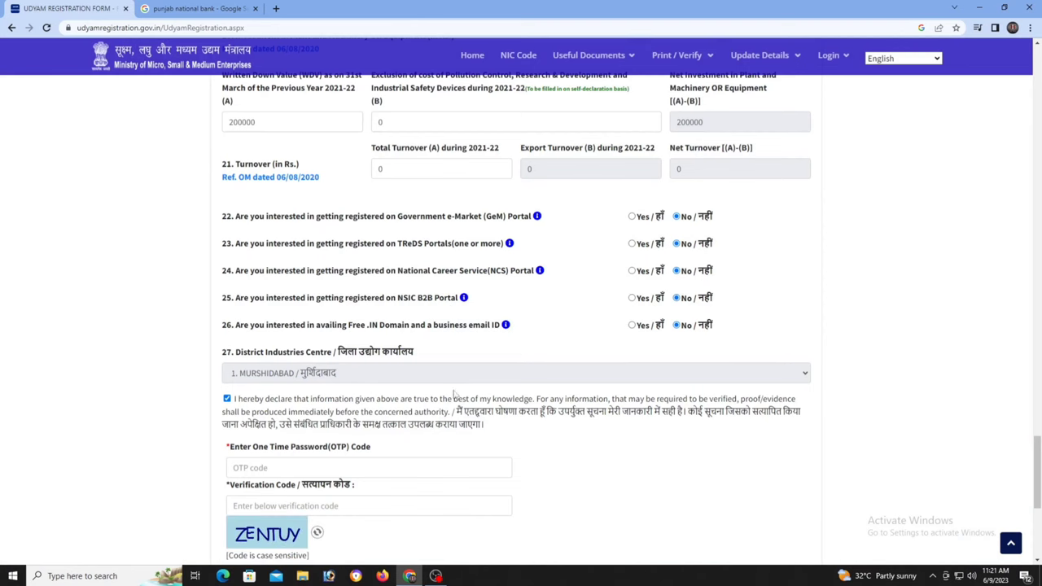
scroll(1037, 489, down, 2)
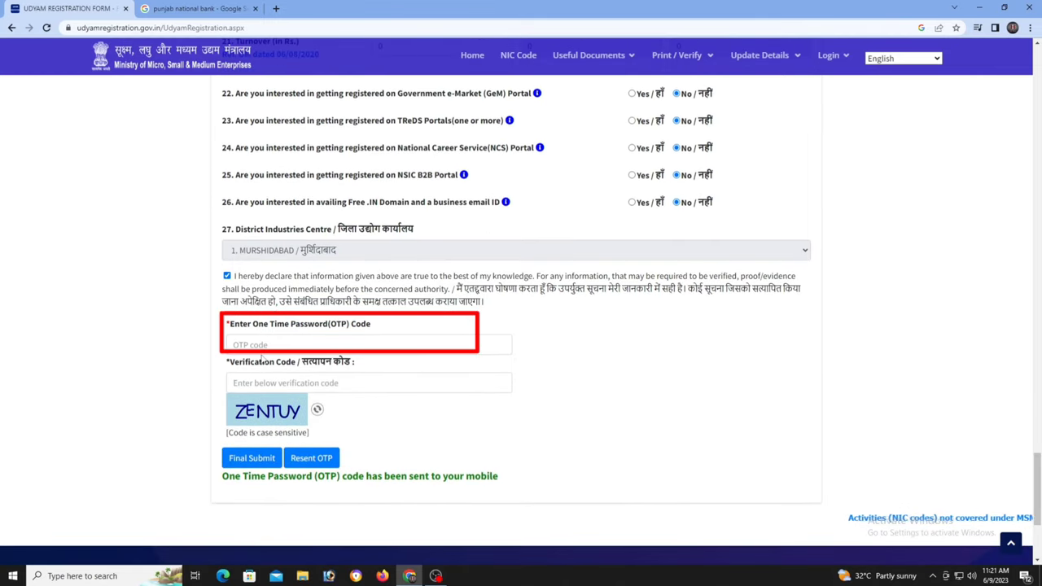
click(271, 344)
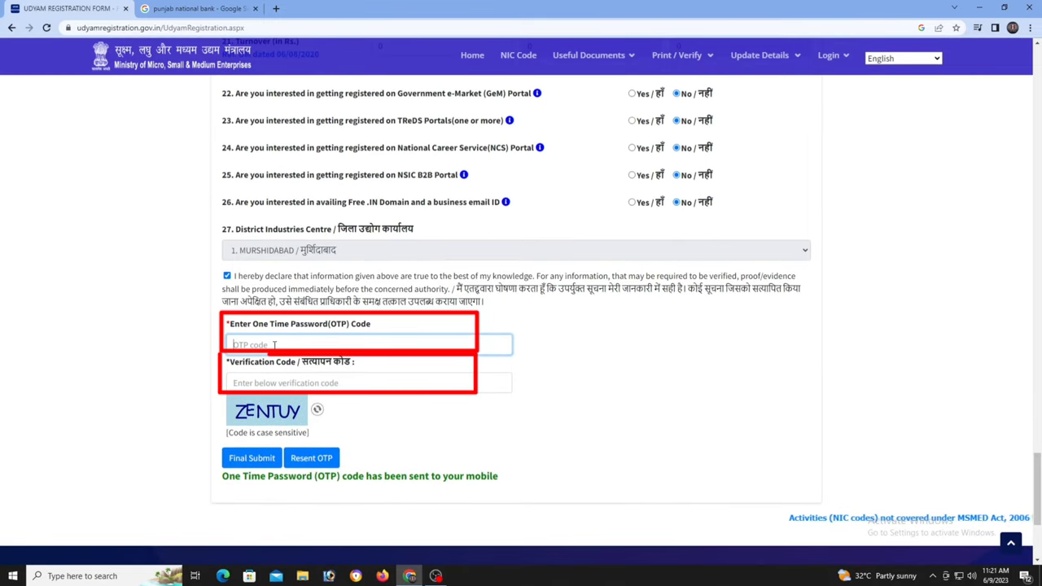
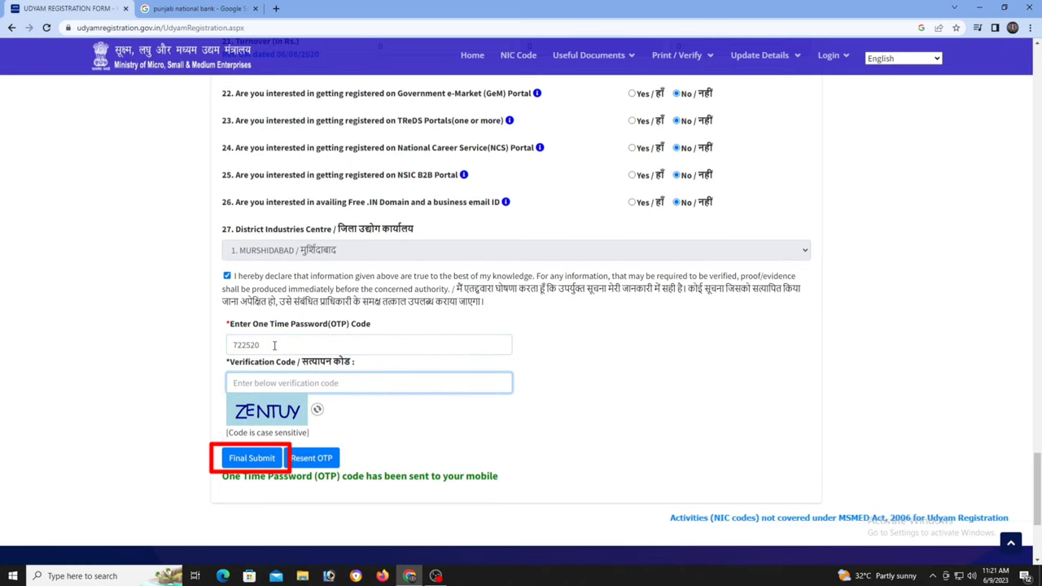
click(262, 456)
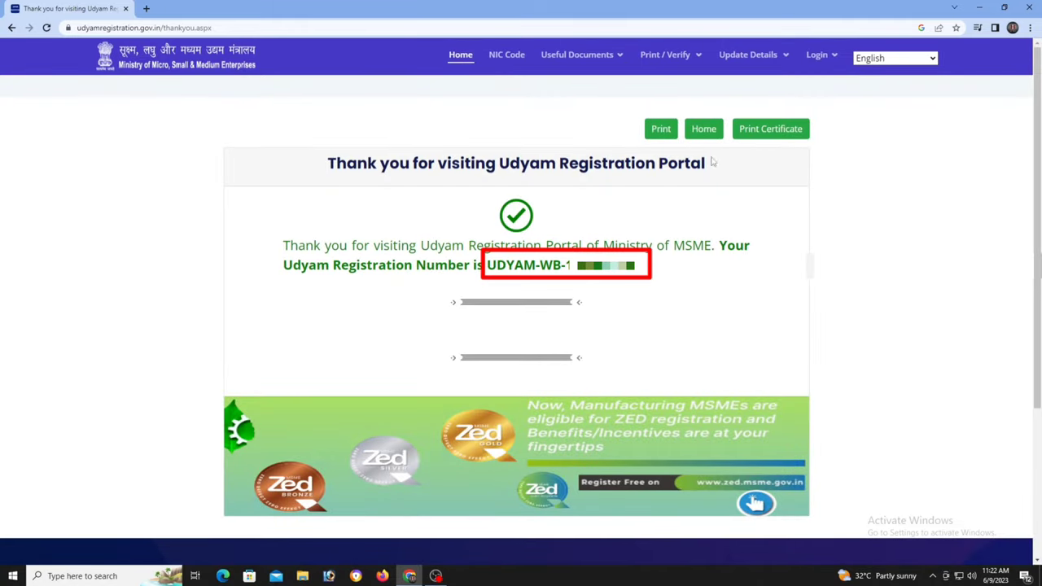
From Print Certificate, paste the Udyam Registration Number and enter the registered mobile number.
click(783, 133)
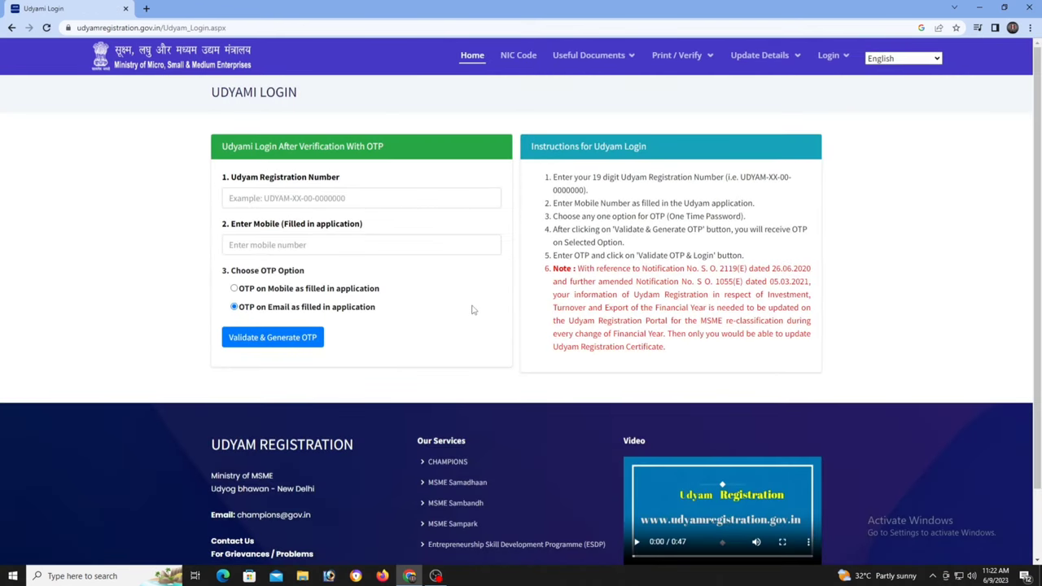
click(358, 200)
key(ctrl+v)
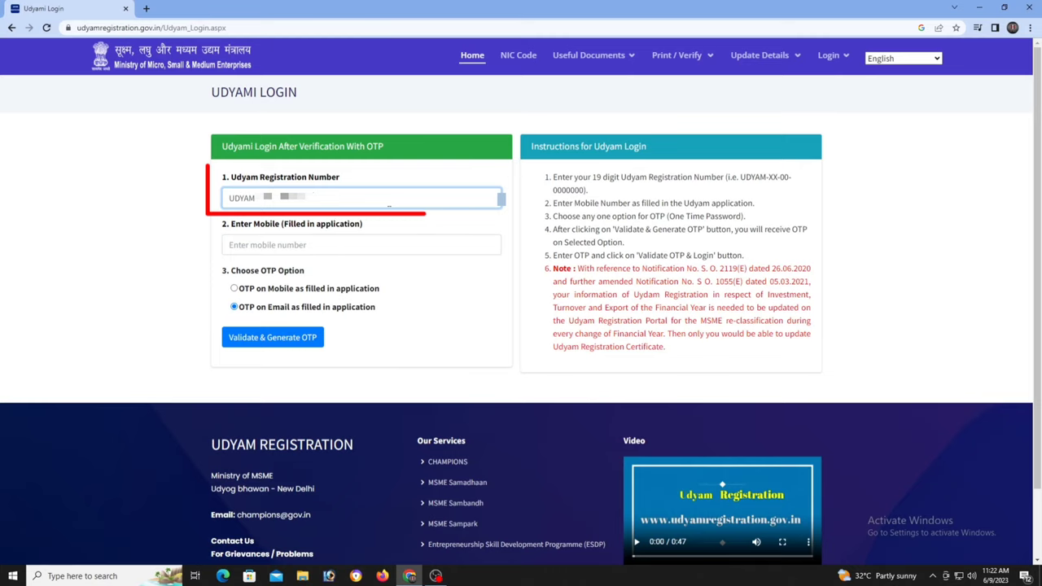
key(Tab)
text(83)
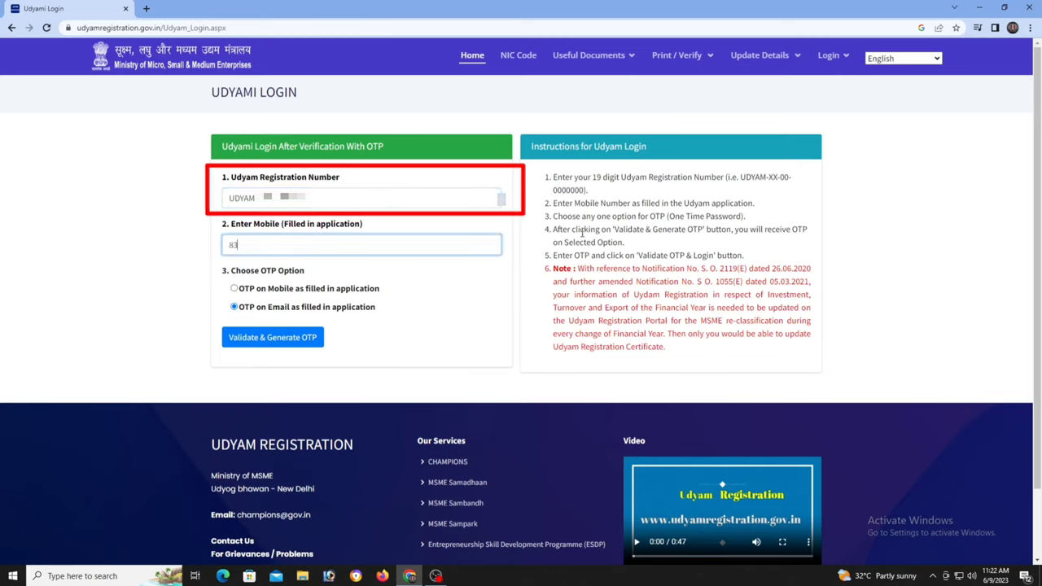
text(7000000)
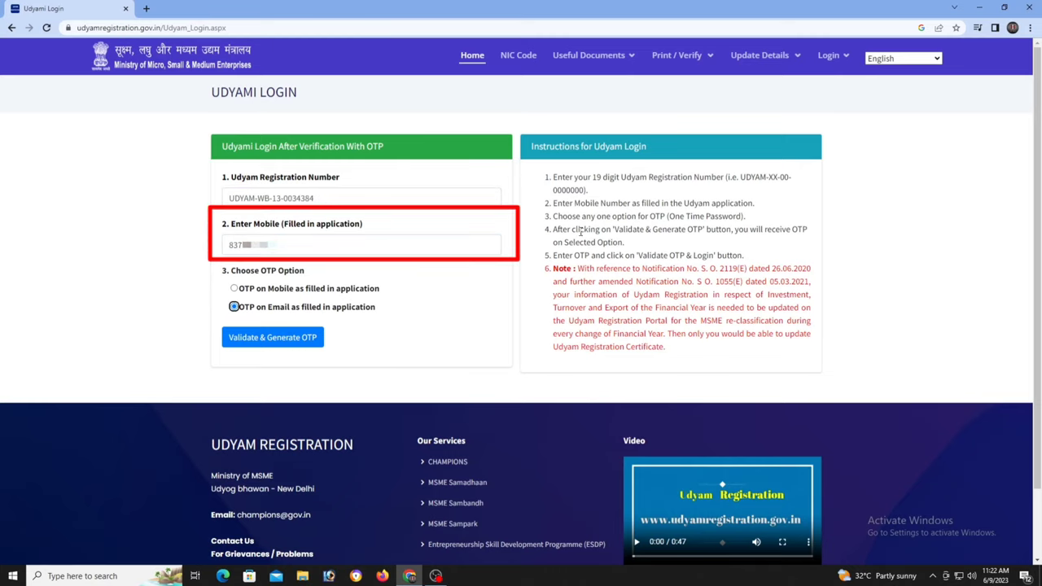
Generate an OTP on mobile, enter it, and log in to the Udyam dashboard.
click(291, 310)
click(262, 293)
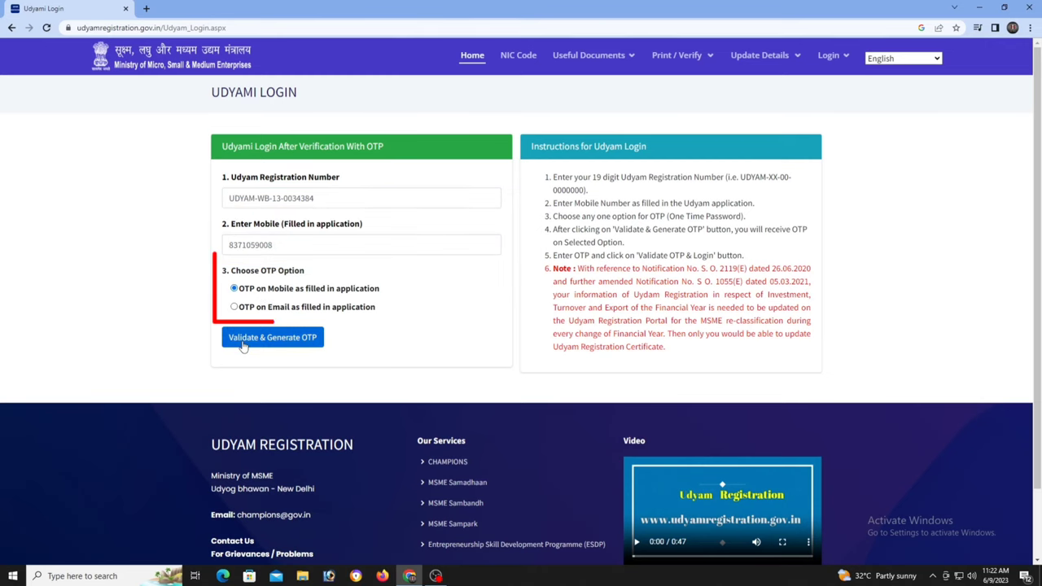
click(273, 337)
click(270, 354)
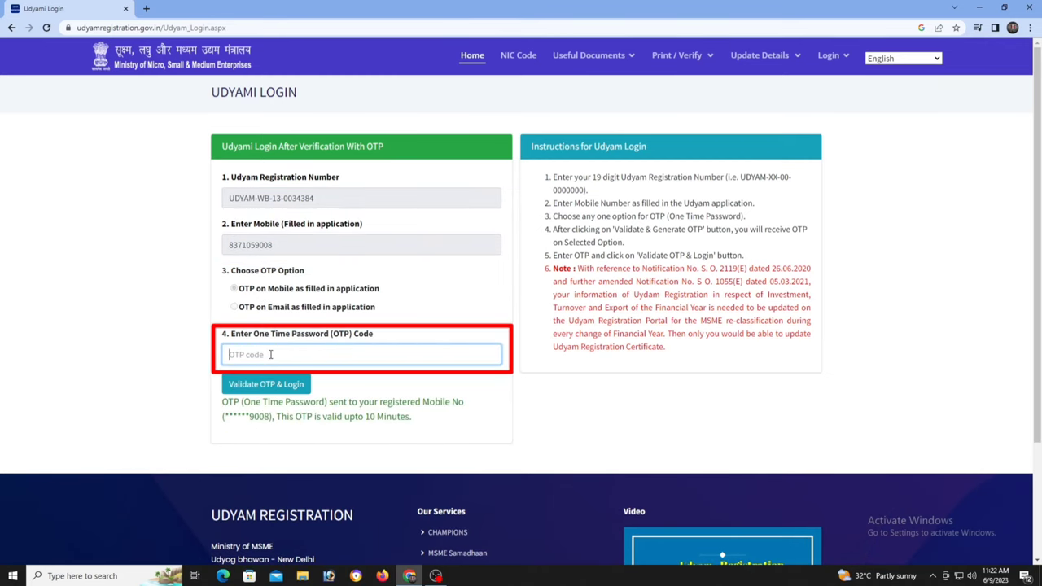
text(5)
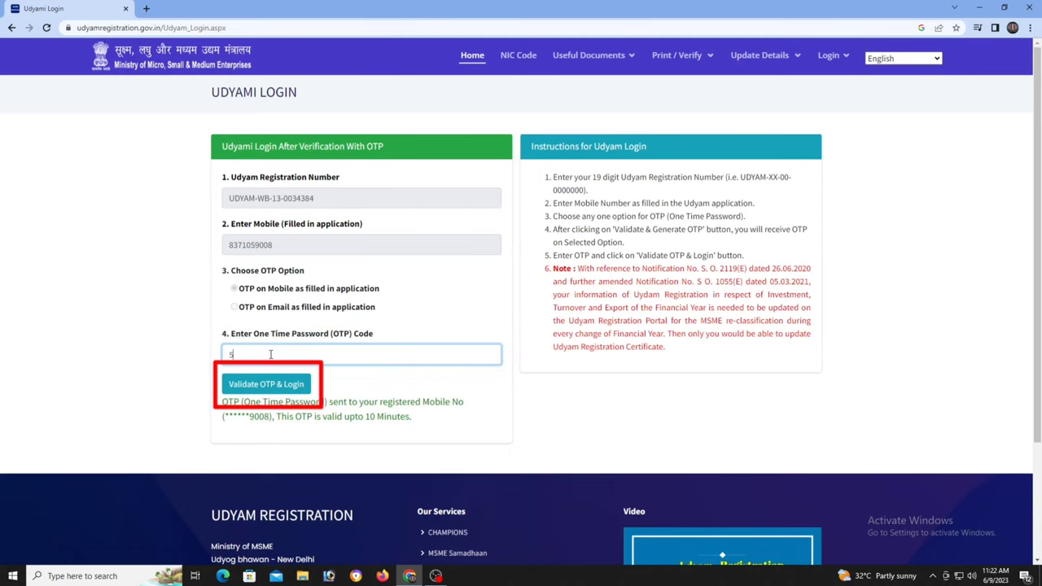
click(266, 383)
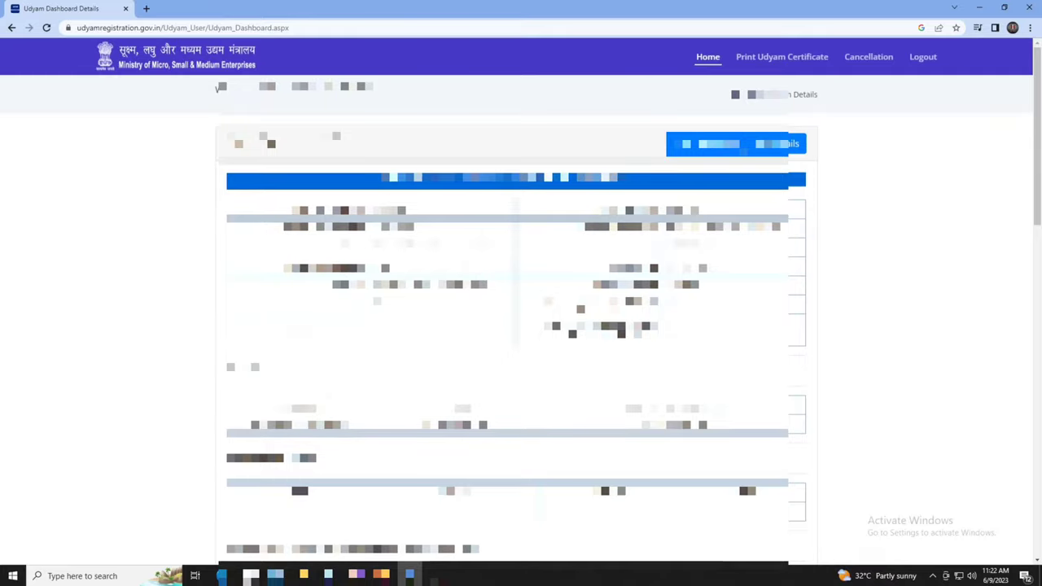
Open the printable Udyam Registration Certificate from the dashboard and print it.
drag(1037, 163, 1036, 496)
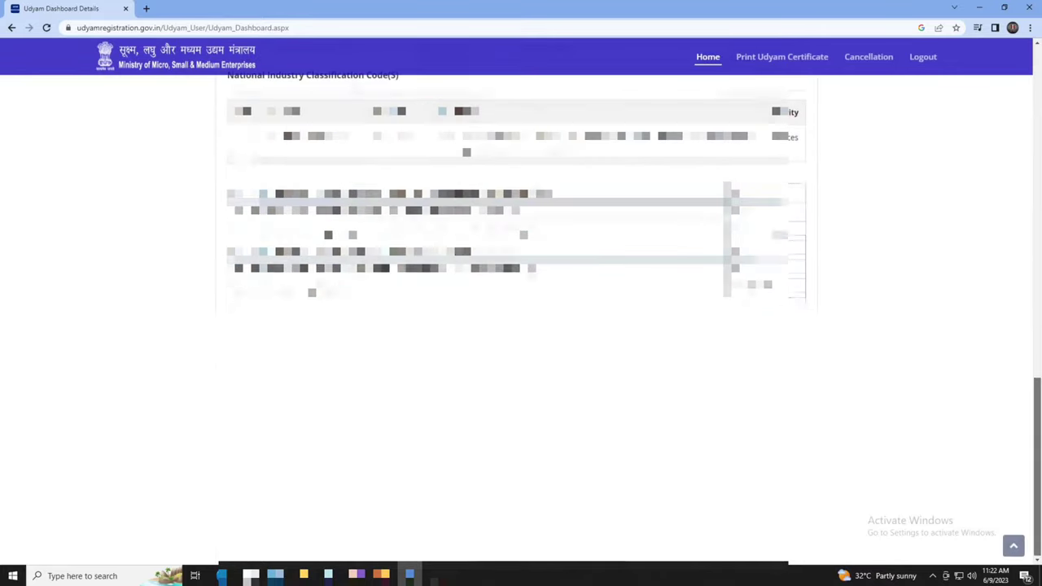
scroll(521, 325, up, 15)
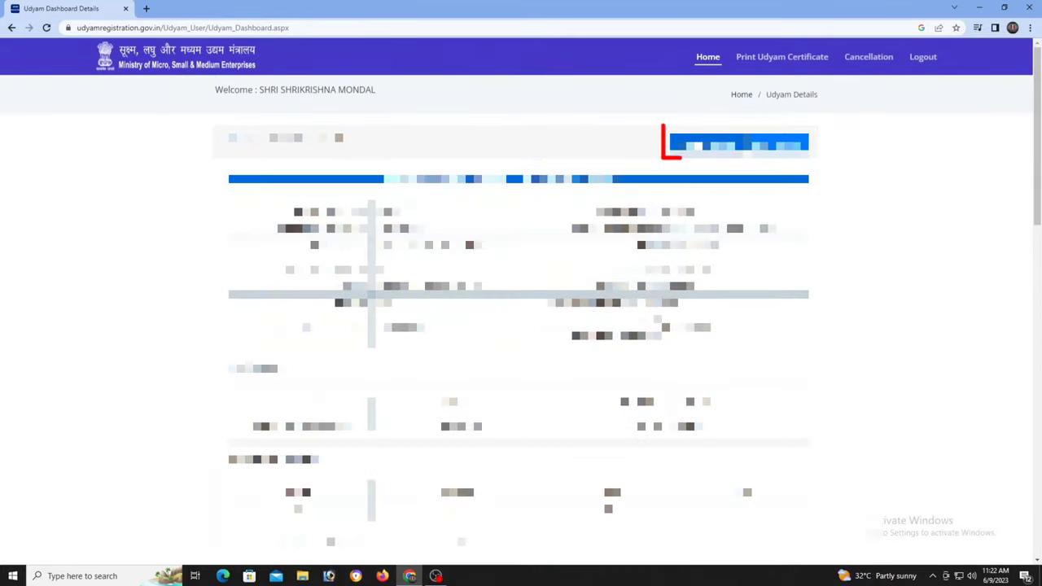
click(738, 144)
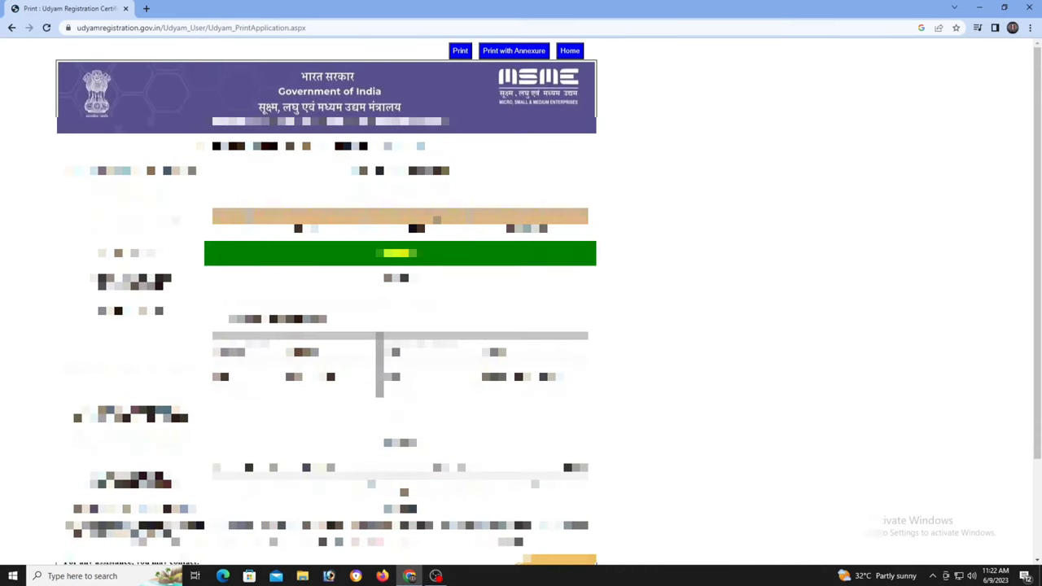
click(460, 51)
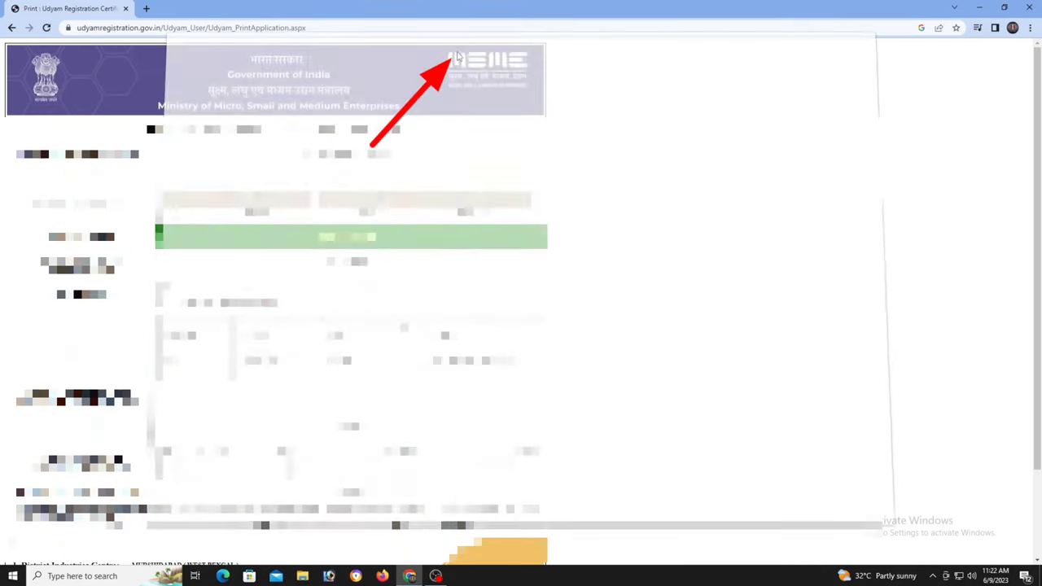